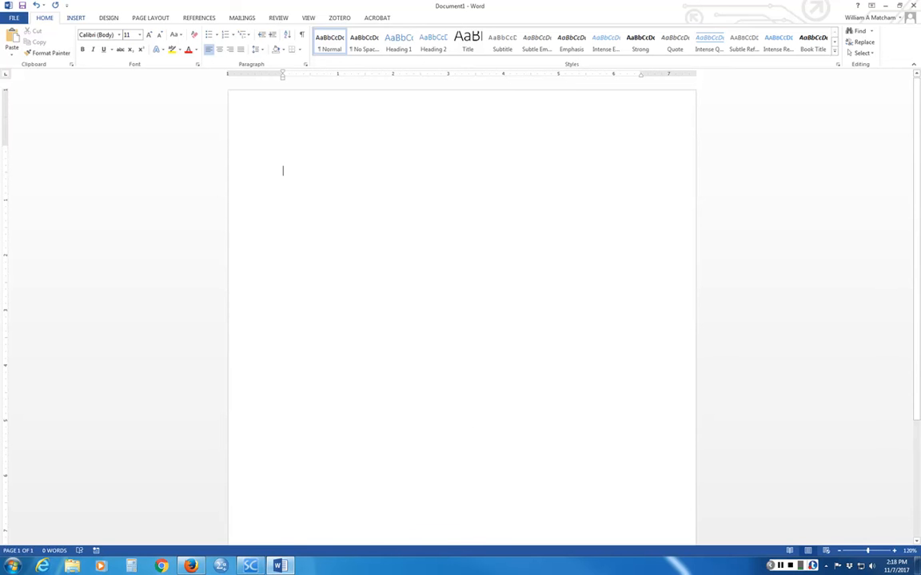
# - Add a Blank (Three Columns) header from the Insert tab's header gallery
pyautogui.click(76, 18)
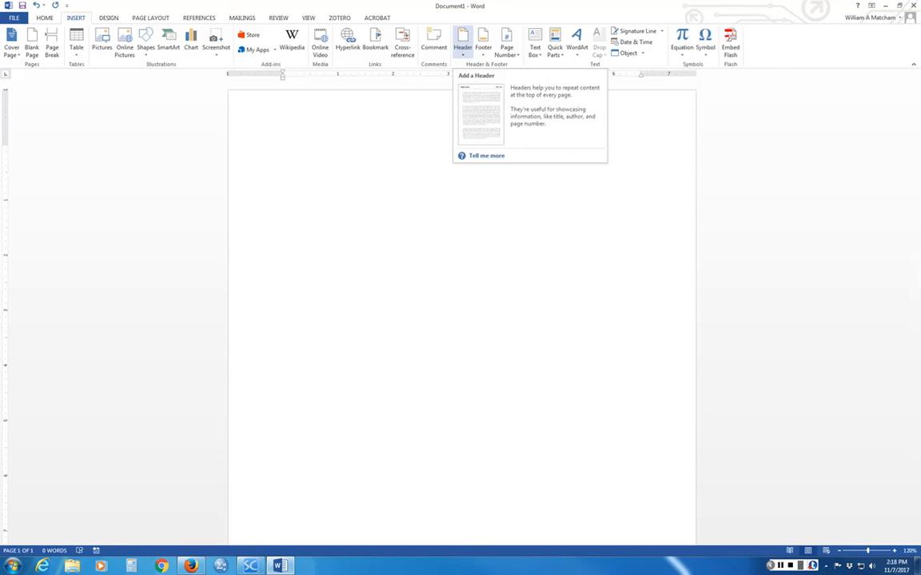
pyautogui.click(463, 47)
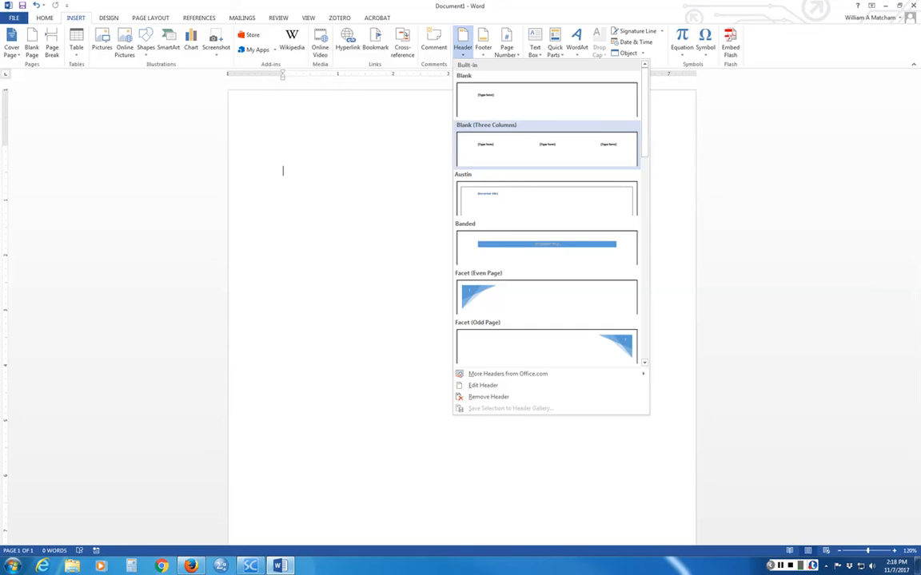
pyautogui.click(511, 148)
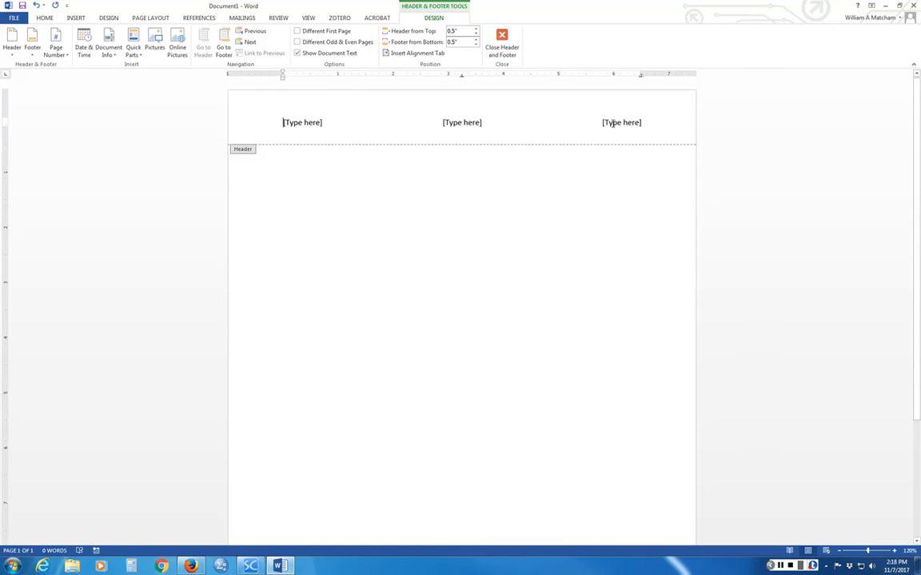
# - Delete the middle header placeholder and turn on Different First Page
pyautogui.click(446, 123)
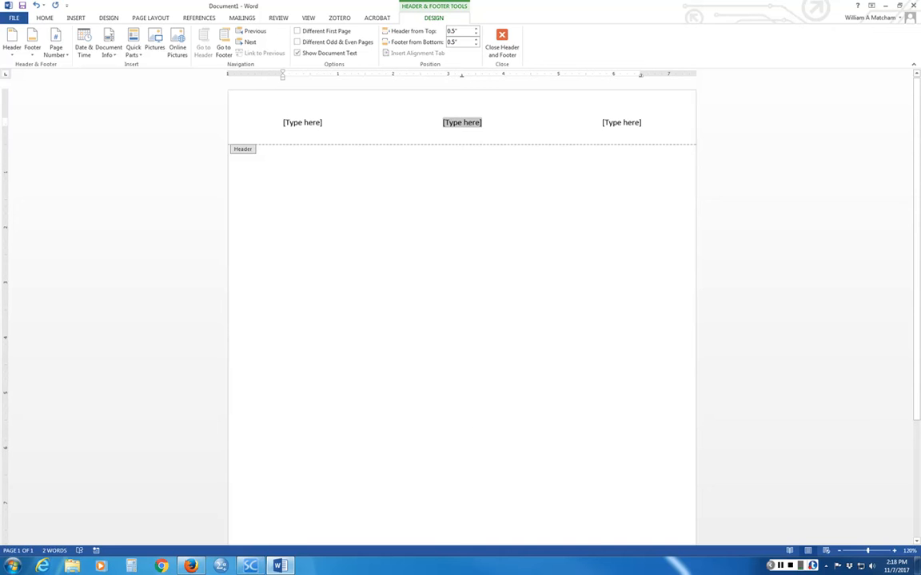
pyautogui.press('BackSpace')
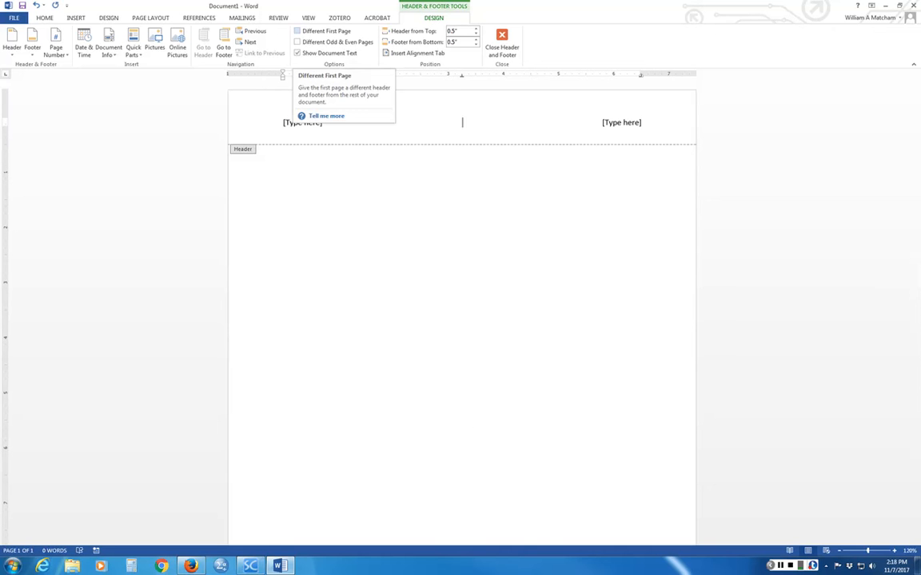
pyautogui.click(320, 30)
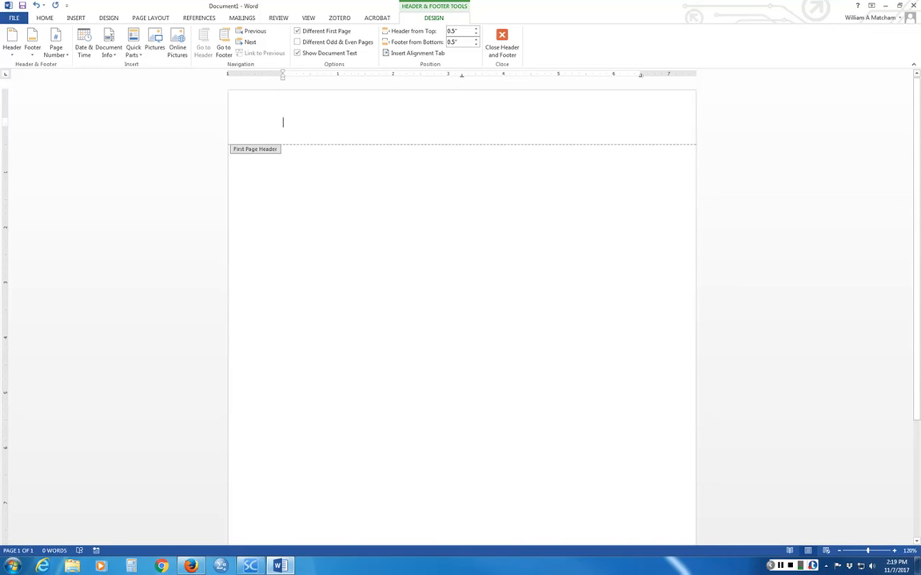
# - Add a Blank (Three Columns) header to the first page and delete its middle placeholder
pyautogui.click(11, 43)
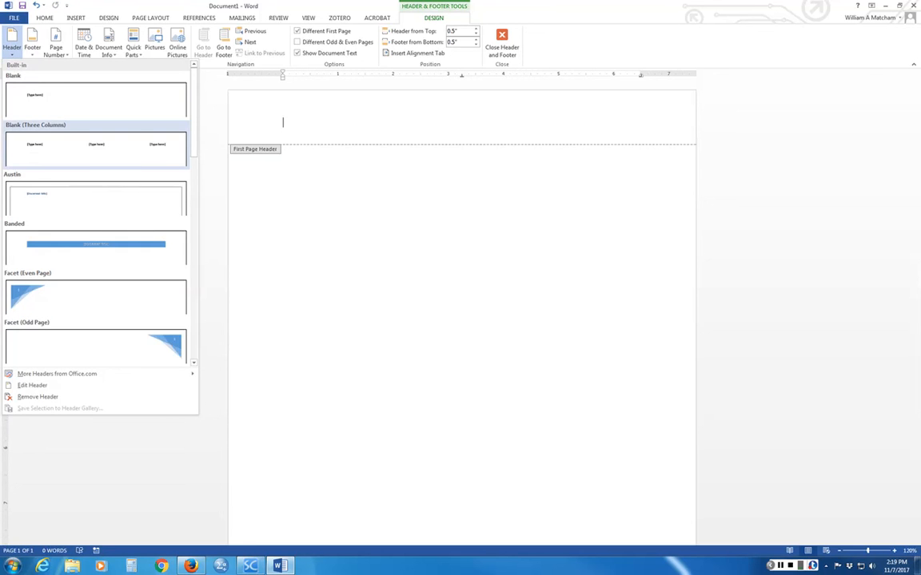
pyautogui.click(26, 148)
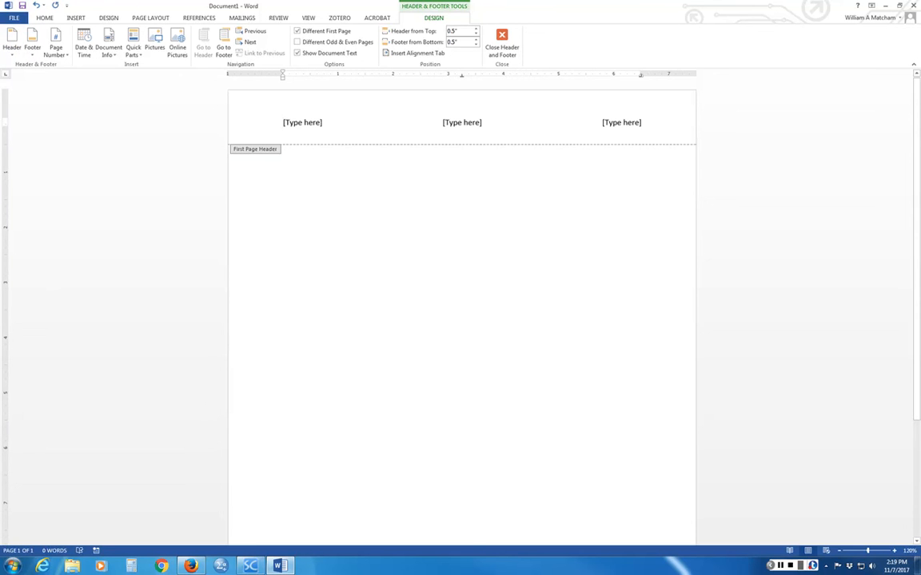
pyautogui.click(455, 122)
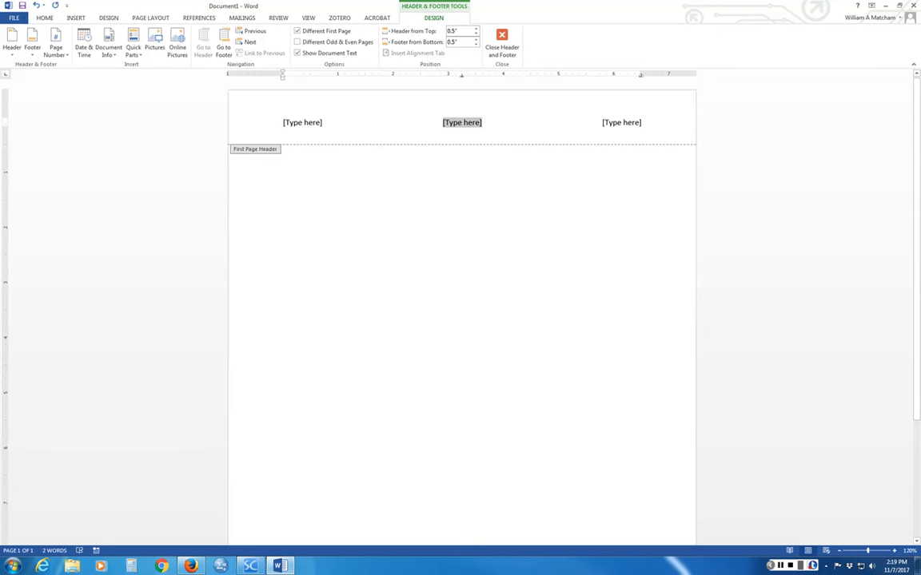
pyautogui.press('Delete')
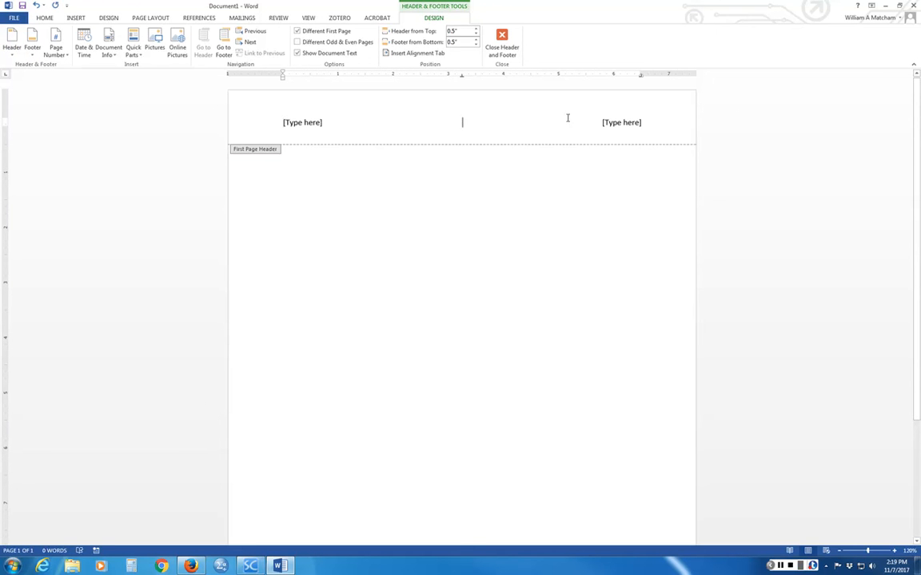
# - Replace the right placeholder with a plain page number at the current position
pyautogui.click(621, 122)
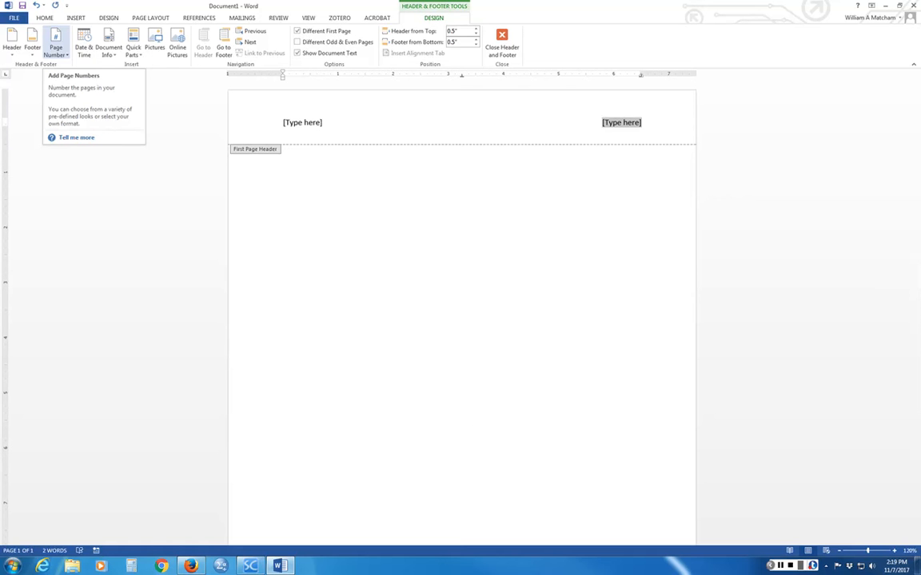
pyautogui.click(56, 50)
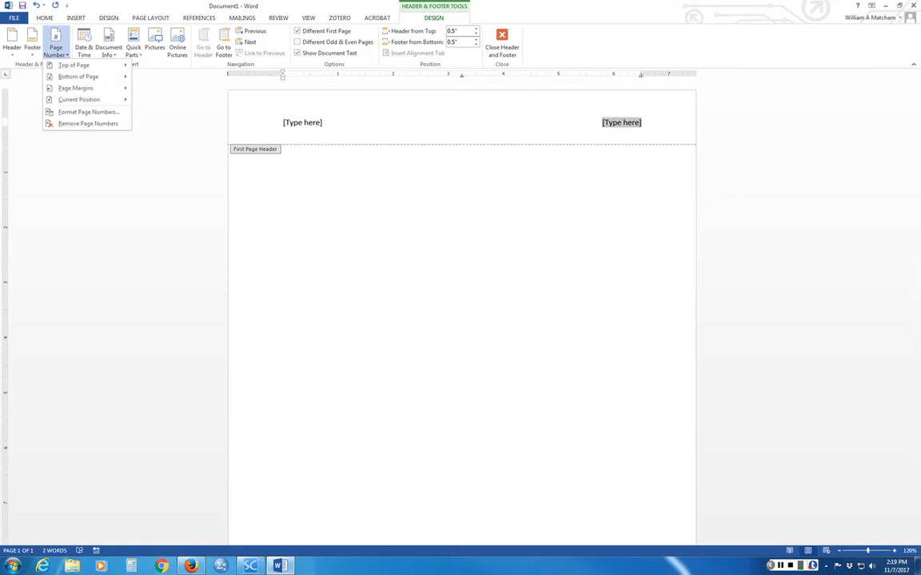
pyautogui.moveTo(79, 99)
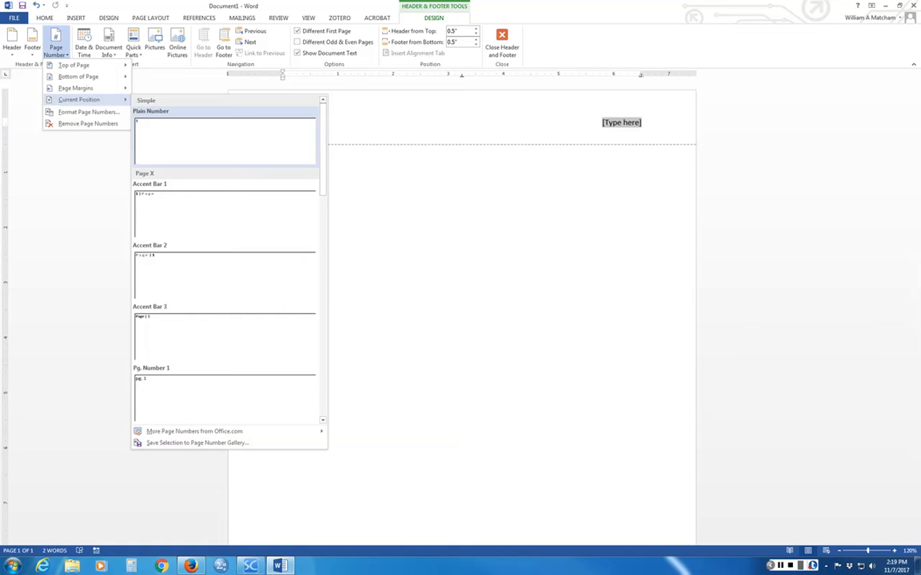
pyautogui.click(148, 137)
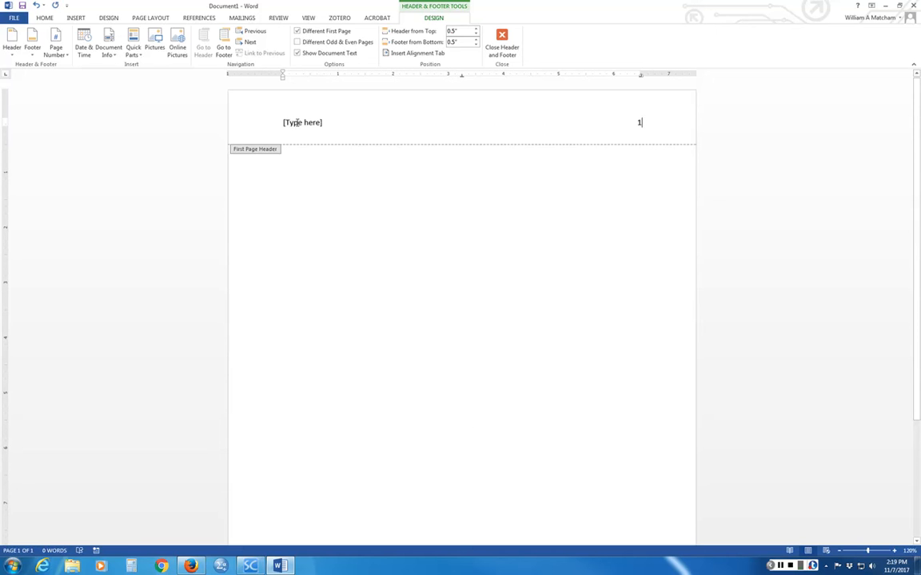
pyautogui.click(296, 122)
# - Type 'Running head: 50 CHARACTERS MAX OF TITLE' in the left header placeholder
pyautogui.write('Running')
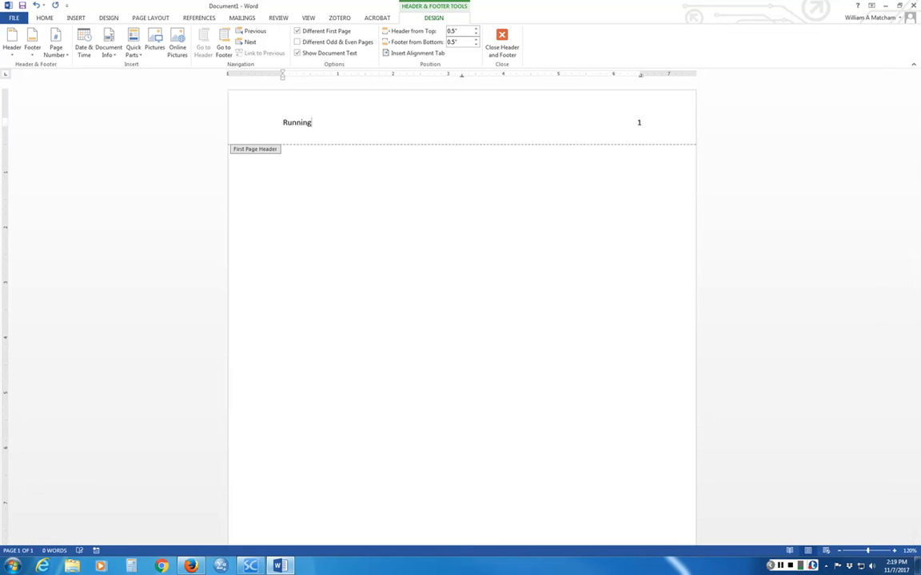
pyautogui.write(' head:')
pyautogui.write('50 CHARACTERS')
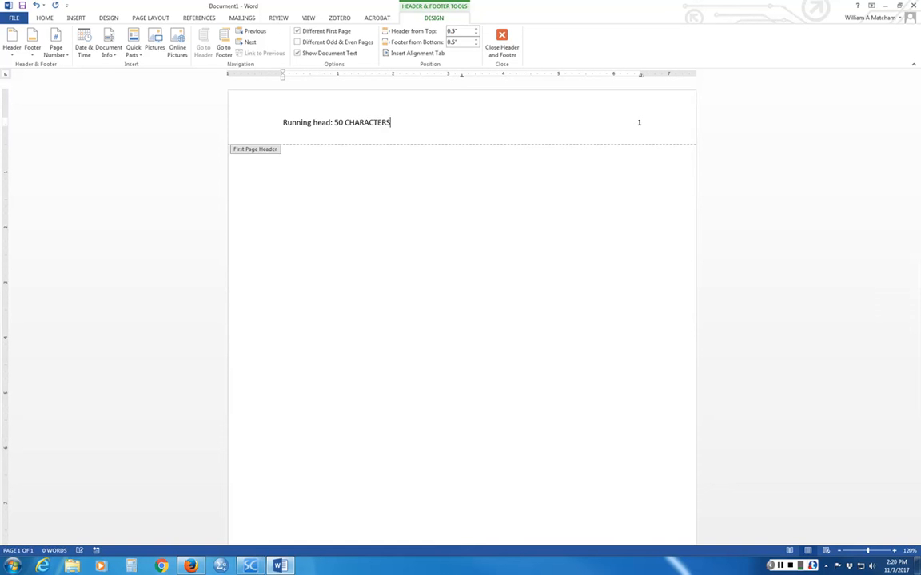
pyautogui.write(' MAX OF TITLE')
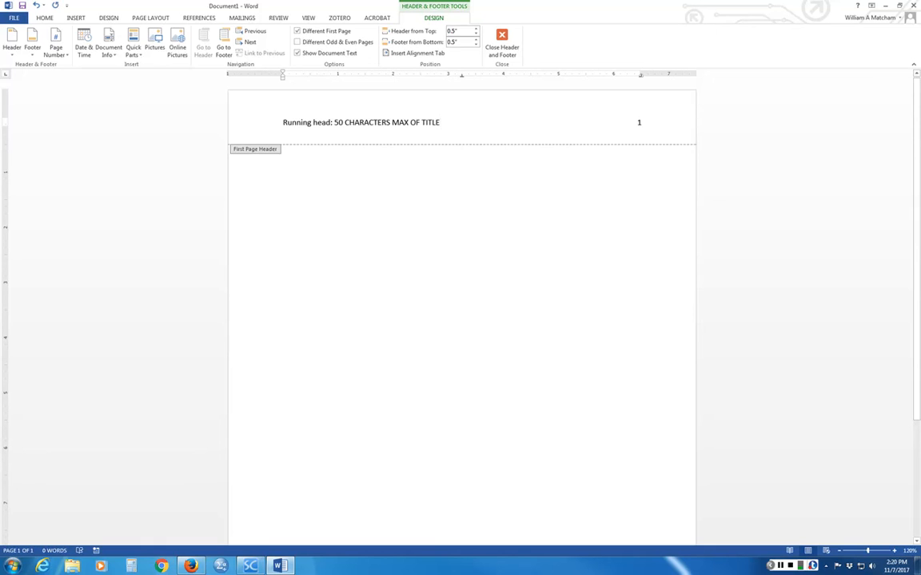
# - Close header editing and return to the document body below the running head
pyautogui.scroll(-4, 462, 320)
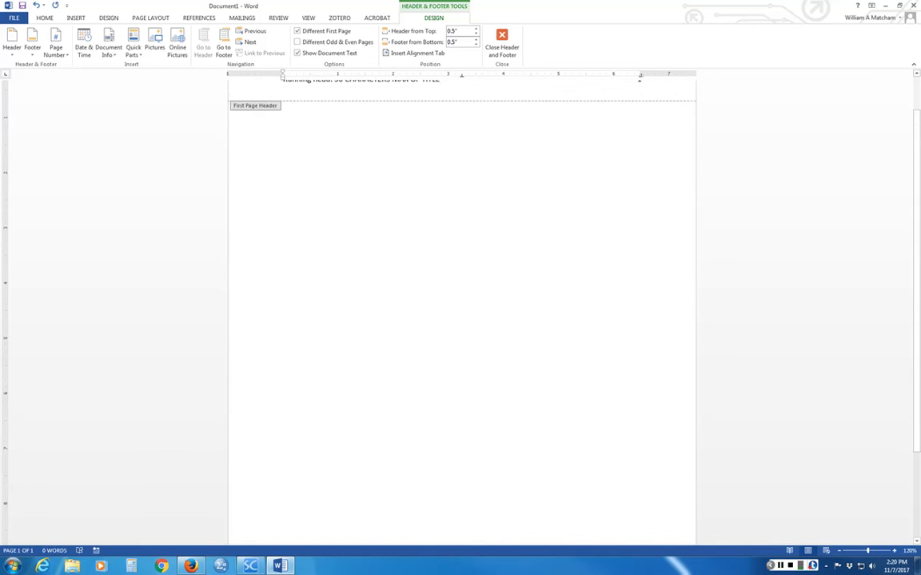
pyautogui.scroll(-1, 462, 320)
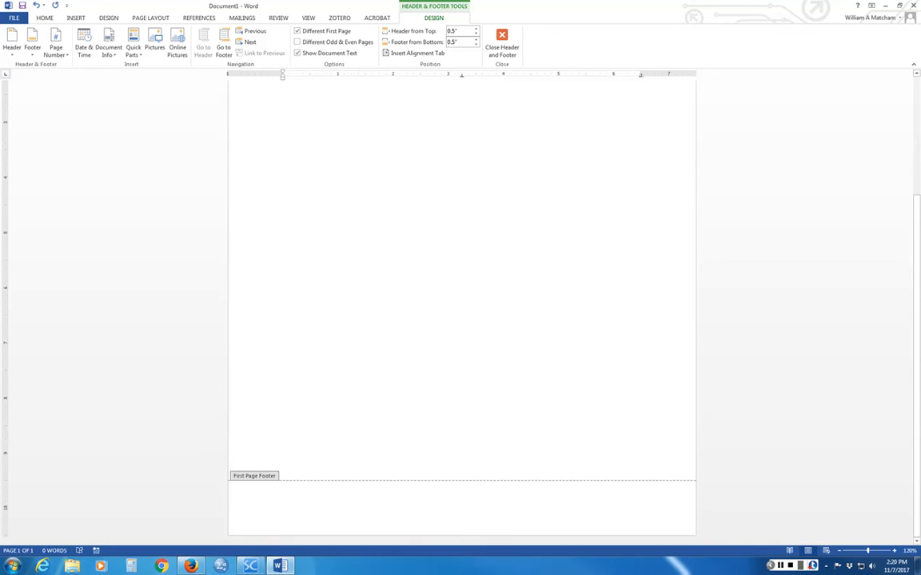
pyautogui.scroll(5, 389, 222)
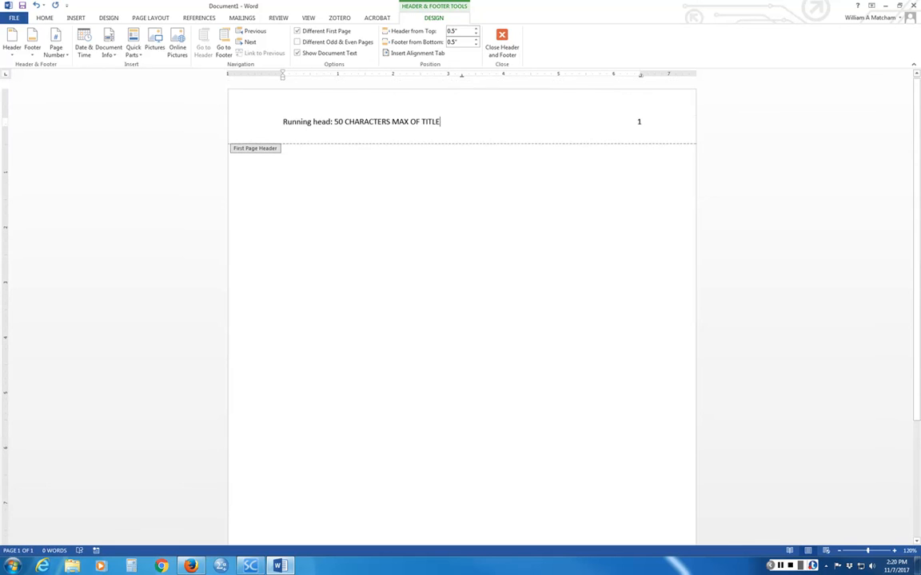
pyautogui.doubleClick(388, 221)
pyautogui.scroll(-4, 386, 222)
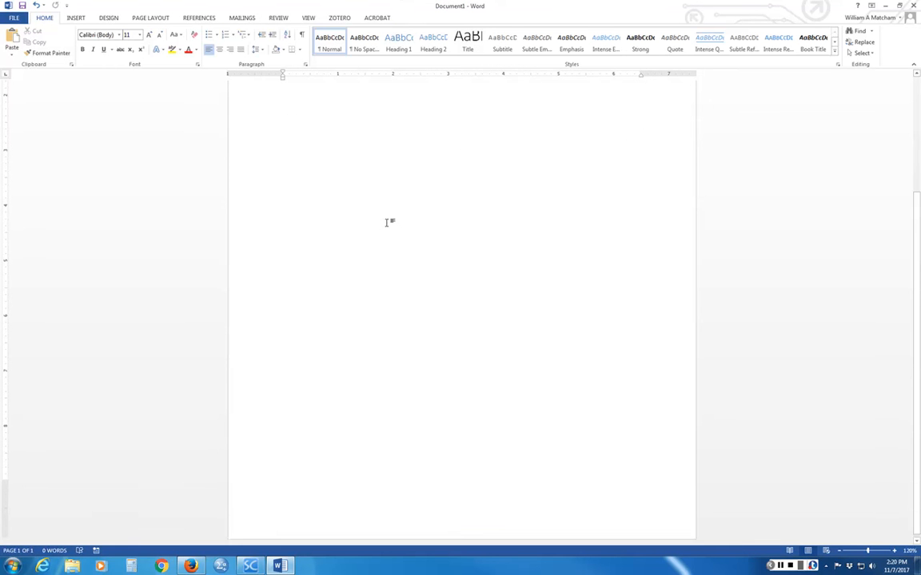
pyautogui.scroll(5, 369, 339)
pyautogui.scroll(-5, 369, 336)
pyautogui.scroll(5, 368, 336)
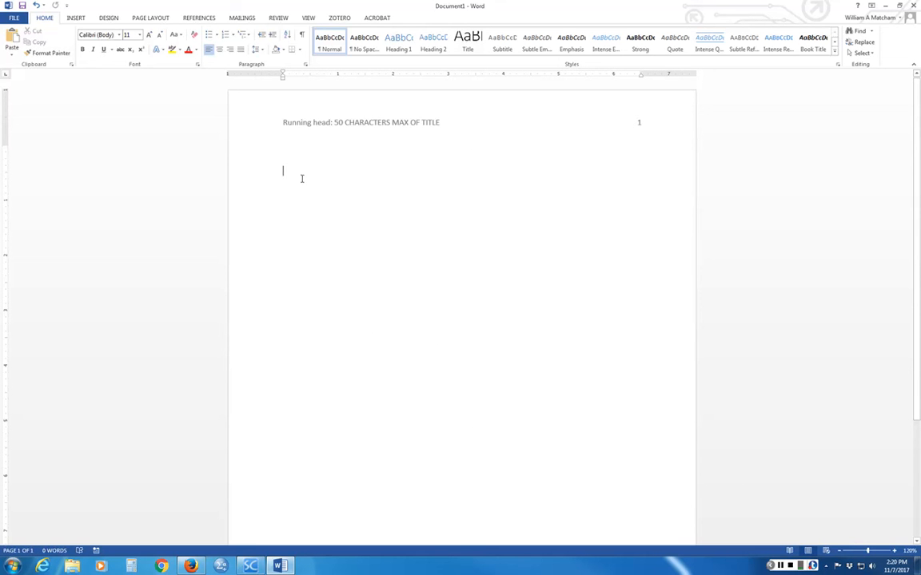
# - Centre and type the title '50 Characters Max of Title in a Paper', then begin the author's name
pyautogui.hotkey('ctrl', 'e')
pyautogui.write('50 CHARACTER')
pyautogui.press('BackSpace')
pyautogui.press('BackSpace')
pyautogui.press('BackSpace')
pyautogui.press('BackSpace')
pyautogui.press('BackSpace')
pyautogui.press('BackSpace')
pyautogui.press('BackSpace')
pyautogui.press('BackSpace')
pyautogui.write('h')
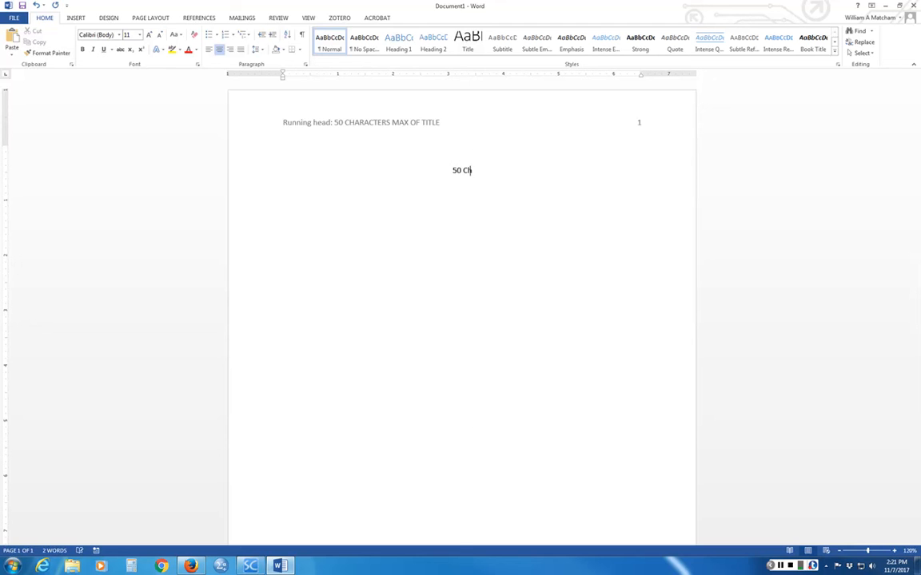
pyautogui.write('aracaters')
pyautogui.press('BackSpace')
pyautogui.press('BackSpace')
pyautogui.press('BackSpace')
pyautogui.press('BackSpace')
pyautogui.press('BackSpace')
pyautogui.press('BackSpace')
pyautogui.press('BackSpace')
pyautogui.write('cters ma')
pyautogui.press('BackSpace')
pyautogui.press('BackSpace')
pyautogui.write('Max of Title in a')
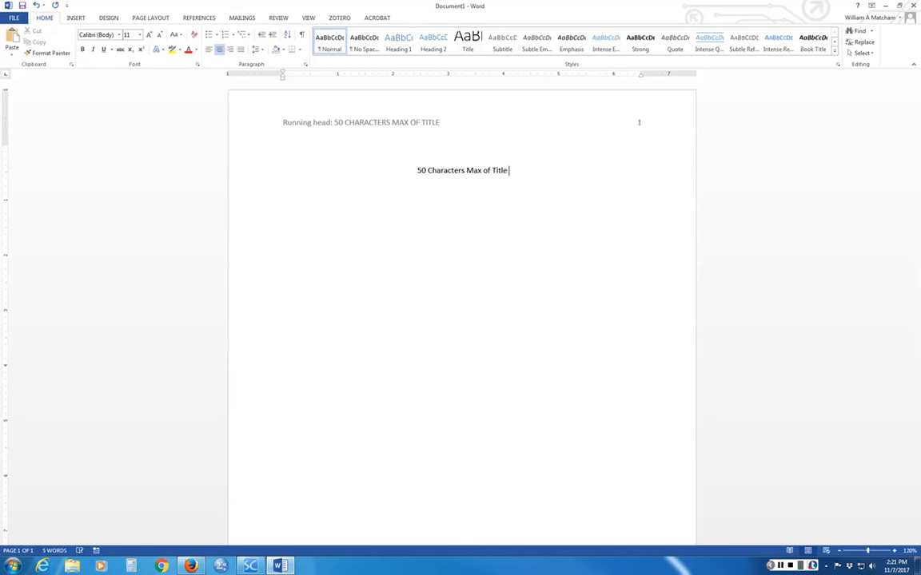
pyautogui.write('aper')
pyautogui.press('Return')
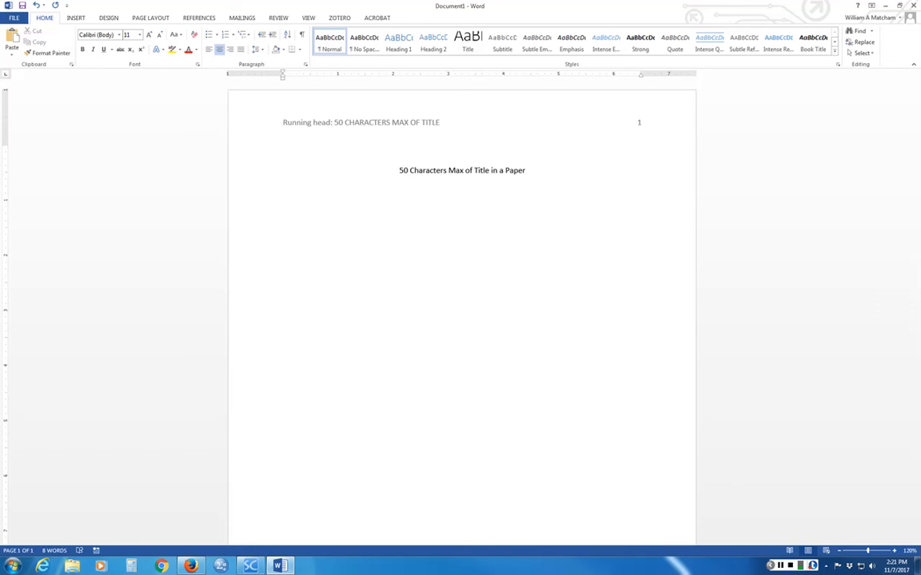
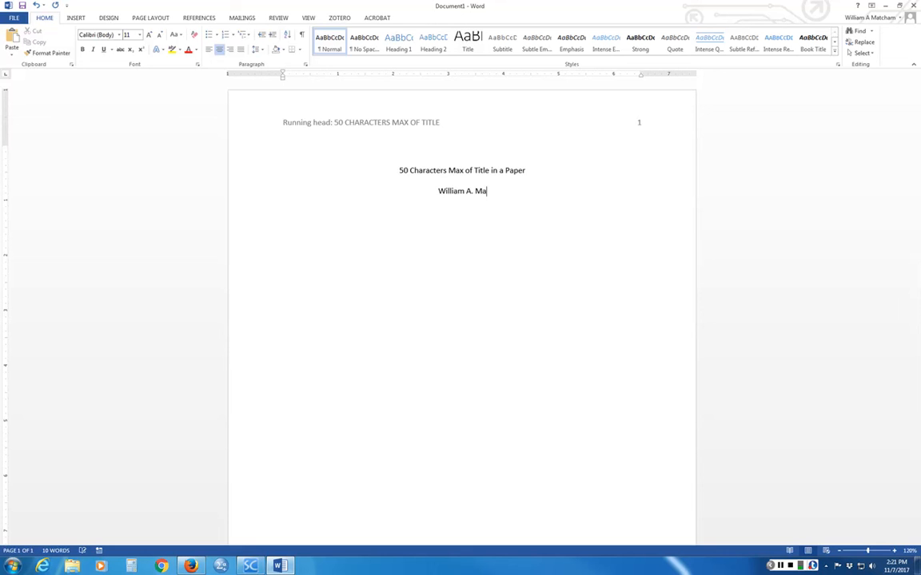
# - Type 'Cleveland State University' on the centred line below the author's name
pyautogui.write('Cleveland ')
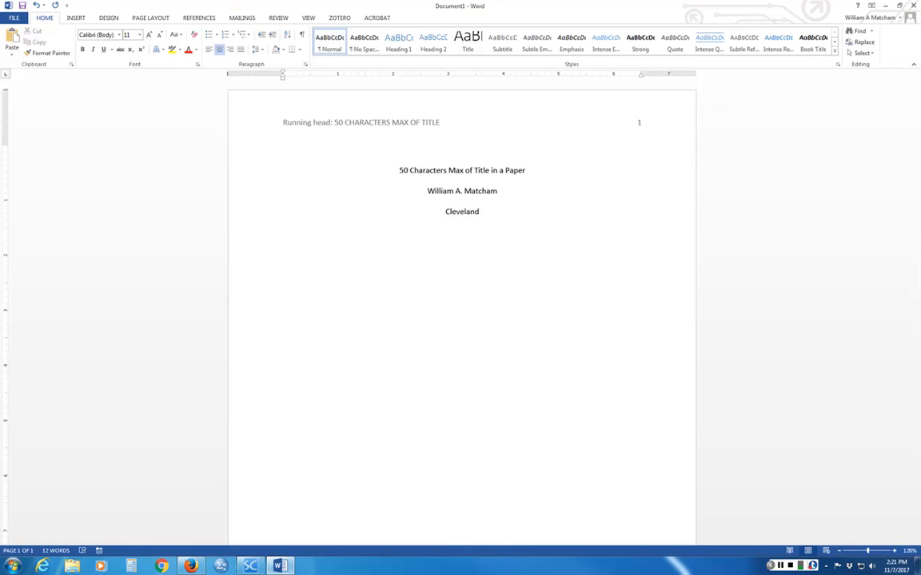
pyautogui.write('State University')
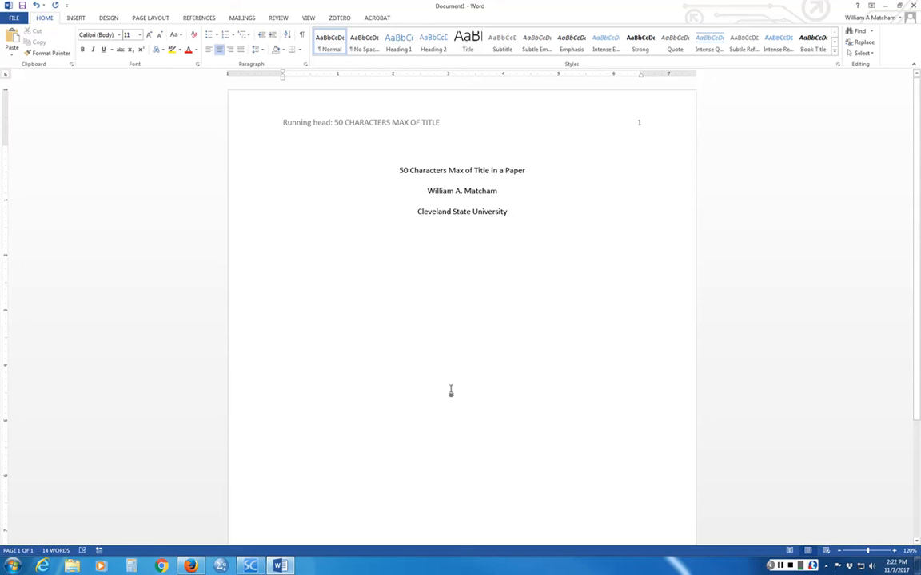
# - Push the title block down two lines and add a page break after the university line
pyautogui.click(398, 171)
pyautogui.press('Return')
pyautogui.press('Return')
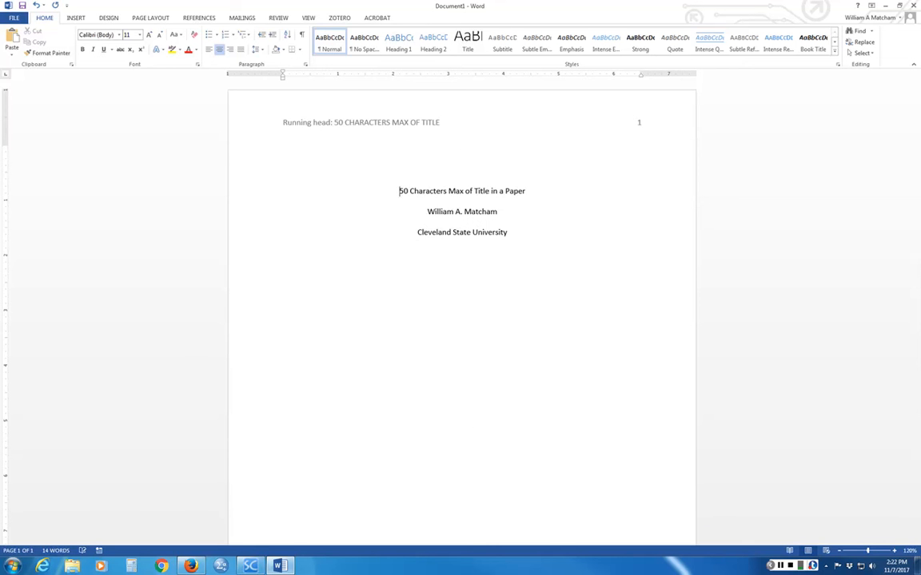
pyautogui.press('Return')
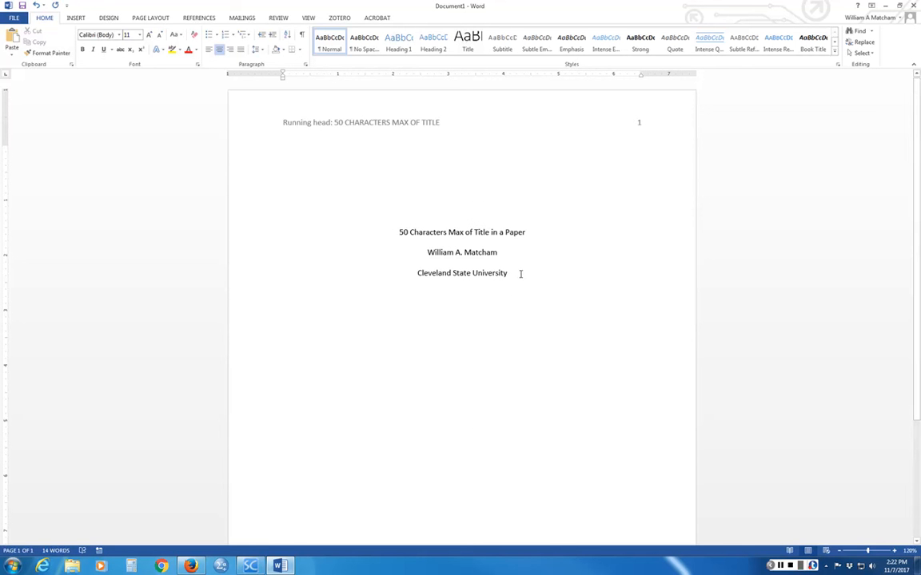
pyautogui.press('Return')
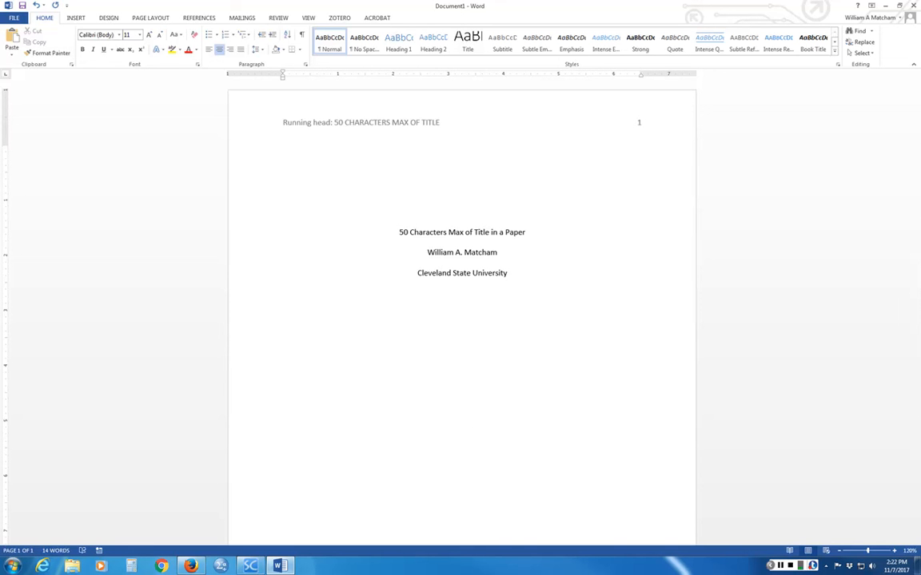
pyautogui.hotkey('ctrl', 'Return')
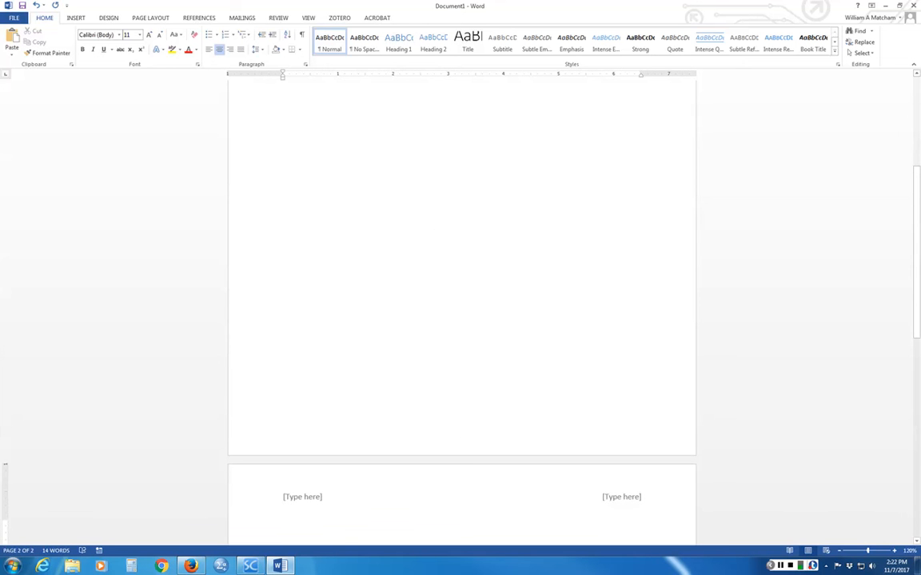
# - Put page number 2 in the right placeholder of page 2's header
pyautogui.scroll(-5, 474, 525)
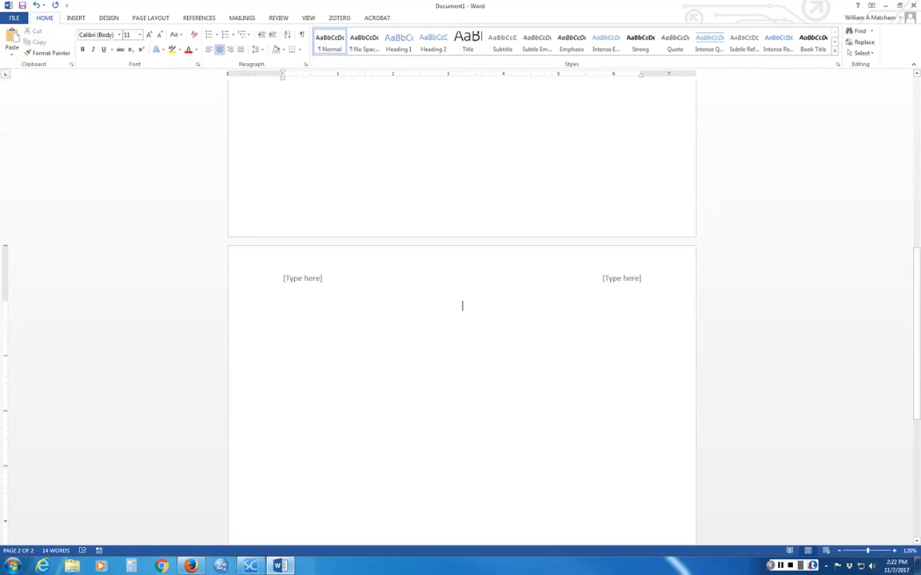
pyautogui.doubleClick(614, 278)
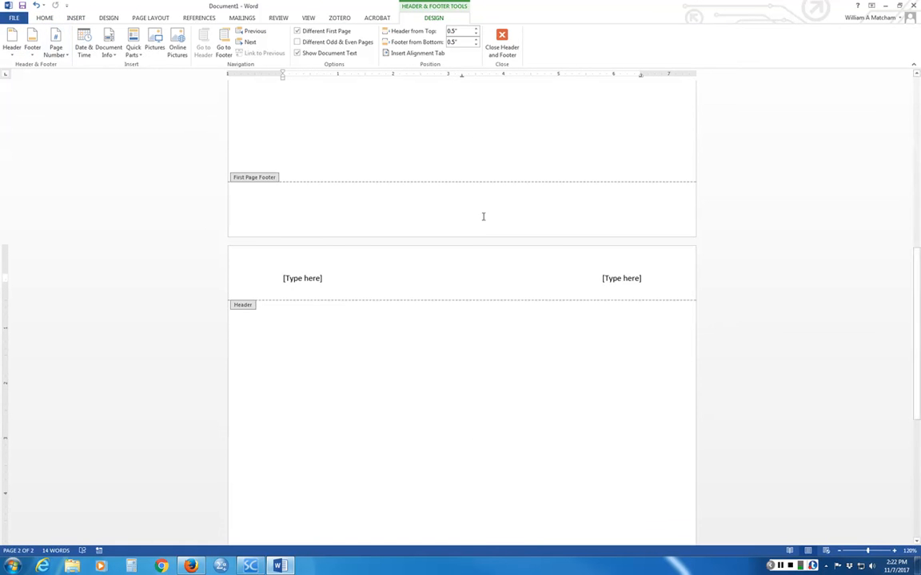
pyautogui.click(621, 278)
pyautogui.click(56, 48)
pyautogui.moveTo(80, 100)
pyautogui.click(224, 140)
# - Copy '50 CHARACTERS MAX OF TITLE' from the running head into page 2's left header placeholder
pyautogui.scroll(10, 312, 282)
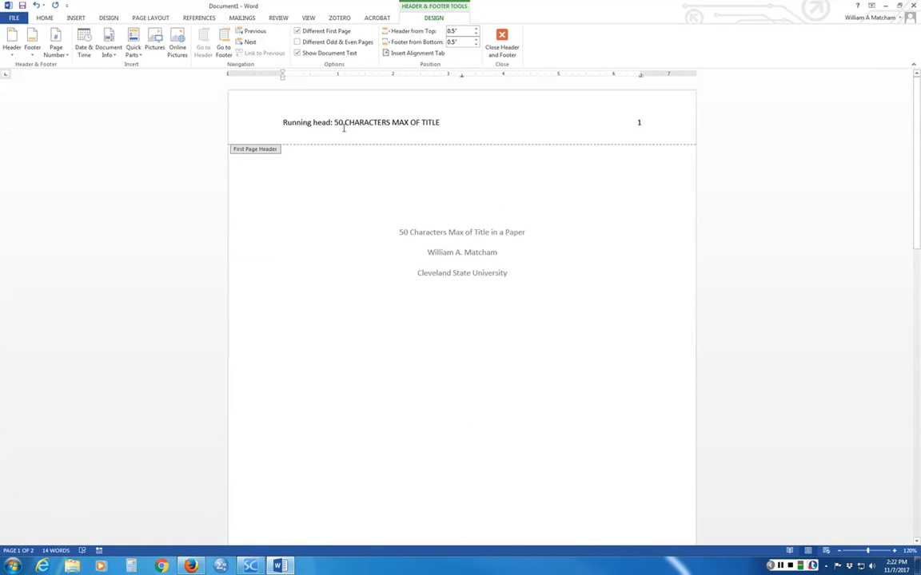
pyautogui.moveTo(442, 123)
pyautogui.mouseDown()
pyautogui.moveTo(334, 122)
pyautogui.moveTo(640, 122)
pyautogui.moveTo(438, 122)
pyautogui.mouseUp()
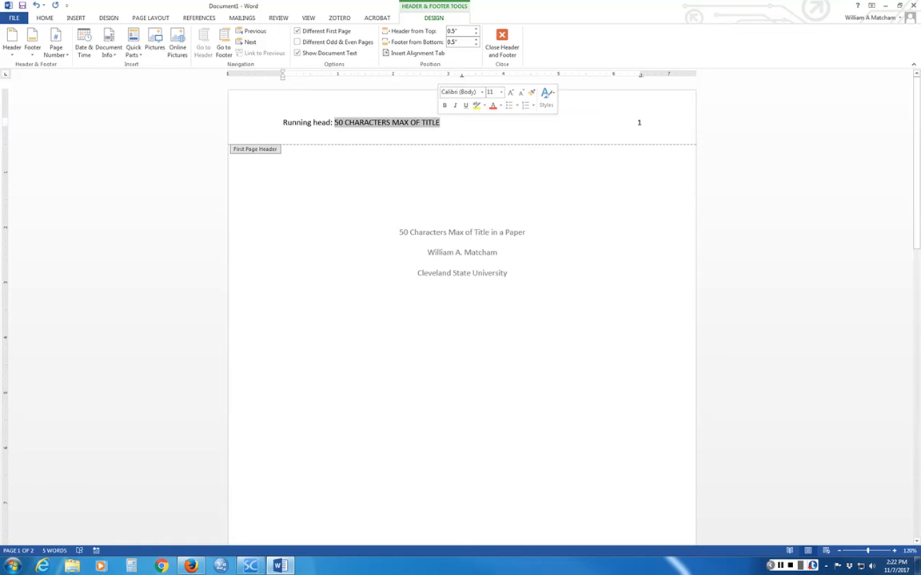
pyautogui.rightClick(423, 125)
pyautogui.click(444, 142)
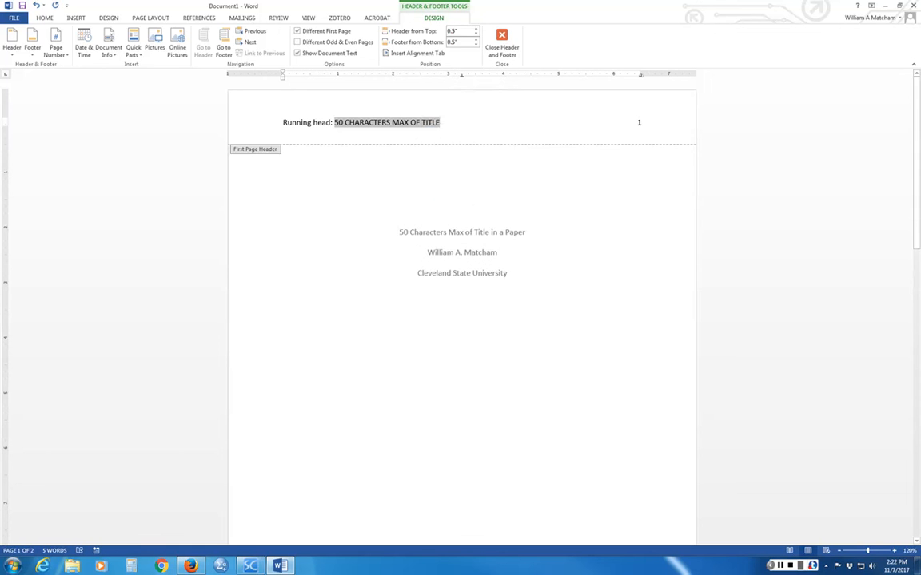
pyautogui.scroll(-10, 364, 287)
pyautogui.click(304, 357)
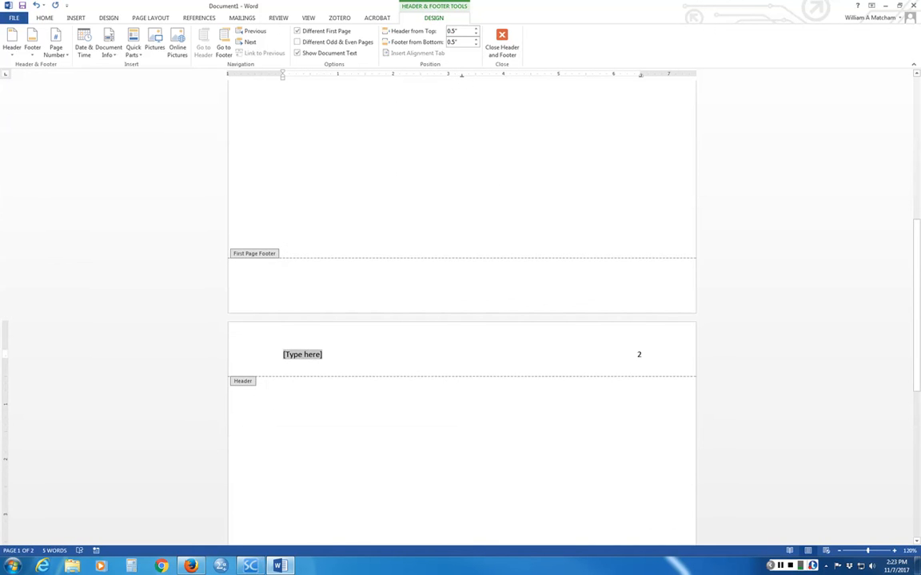
pyautogui.hotkey('ctrl', 'v')
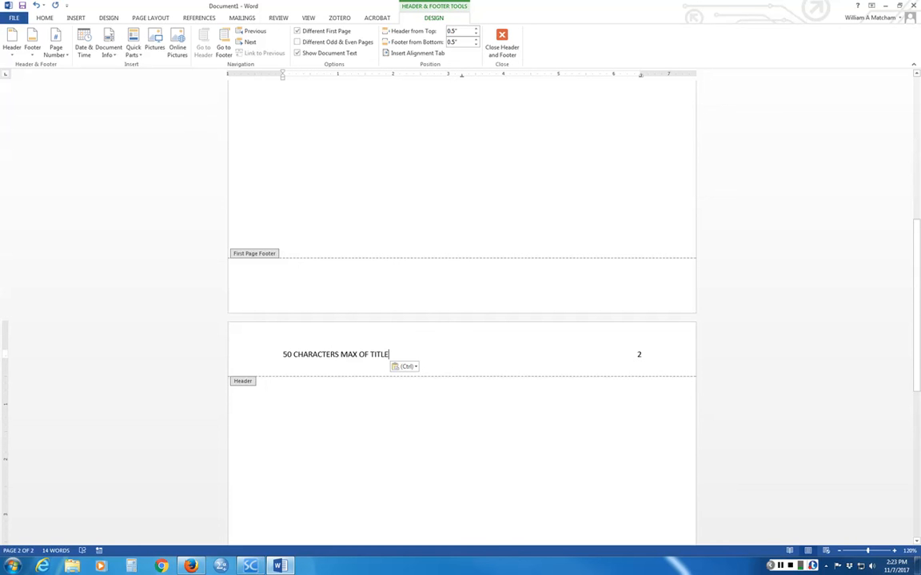
pyautogui.doubleClick(461, 400)
pyautogui.scroll(15, 460, 401)
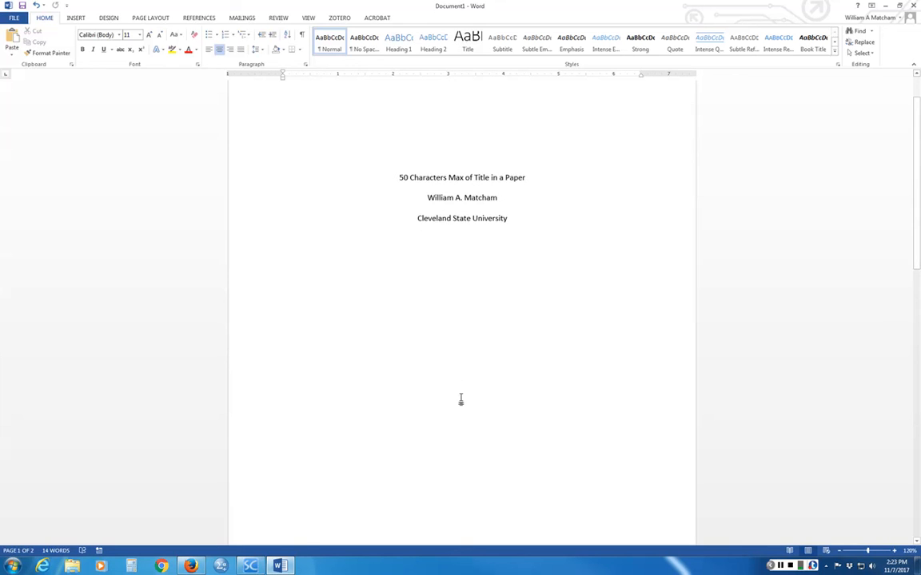
pyautogui.scroll(2, 446, 357)
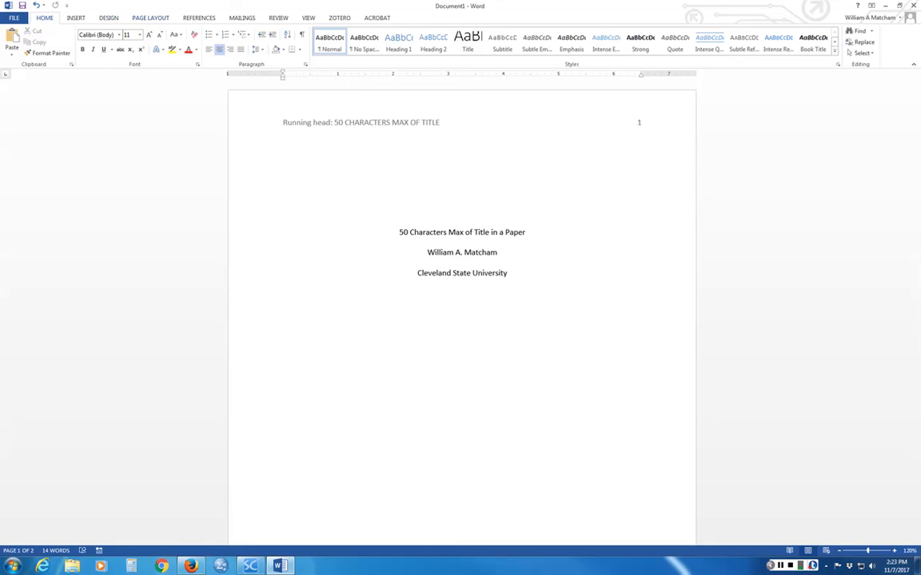
pyautogui.click(151, 18)
pyautogui.click(13, 40)
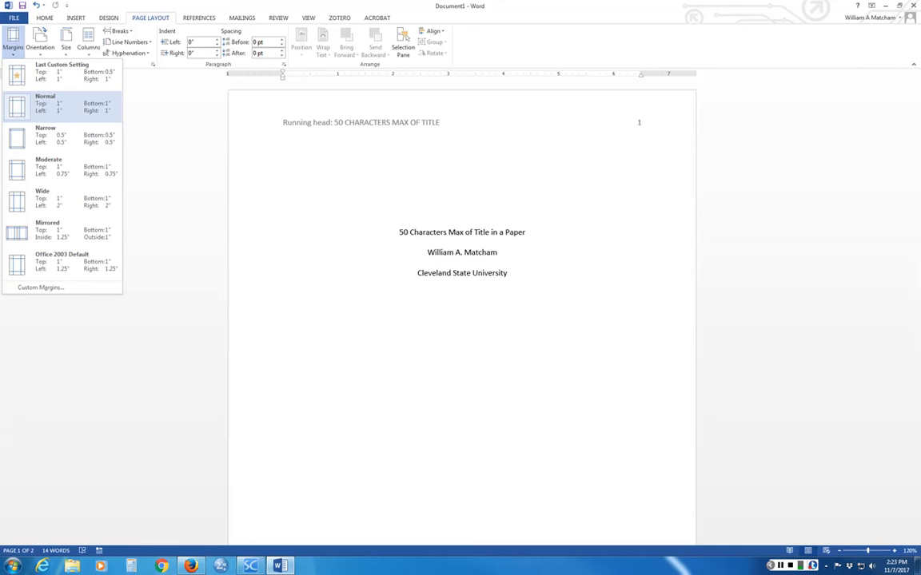
pyautogui.click(237, 160)
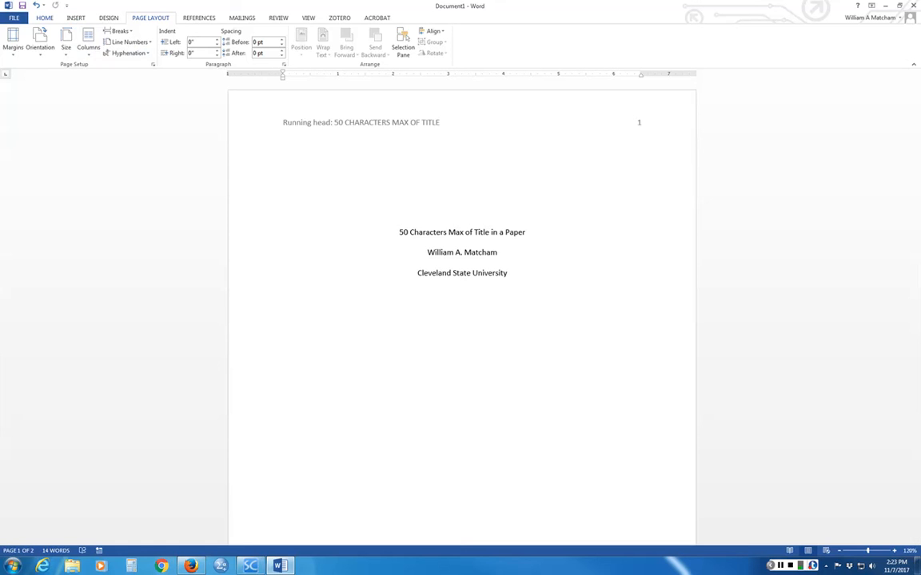
pyautogui.click(45, 18)
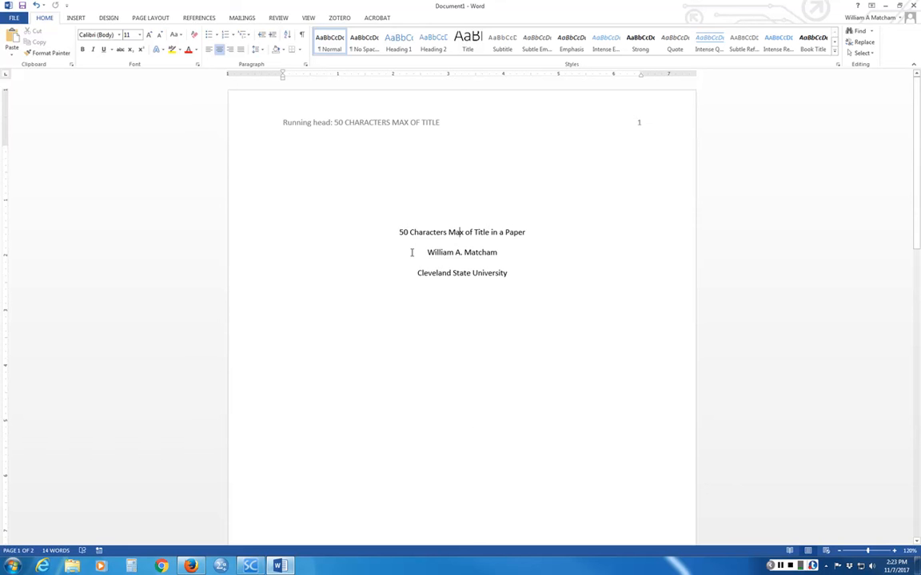
# - Format all body text as Times New Roman 12 pt and reopen the first-page header
pyautogui.hotkey('ctrl', 'a')
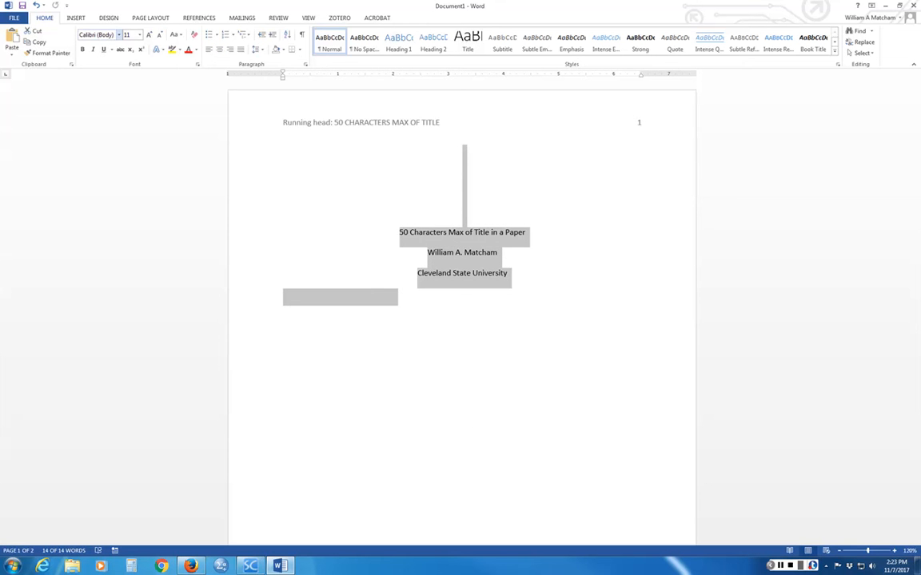
pyautogui.click(118, 34)
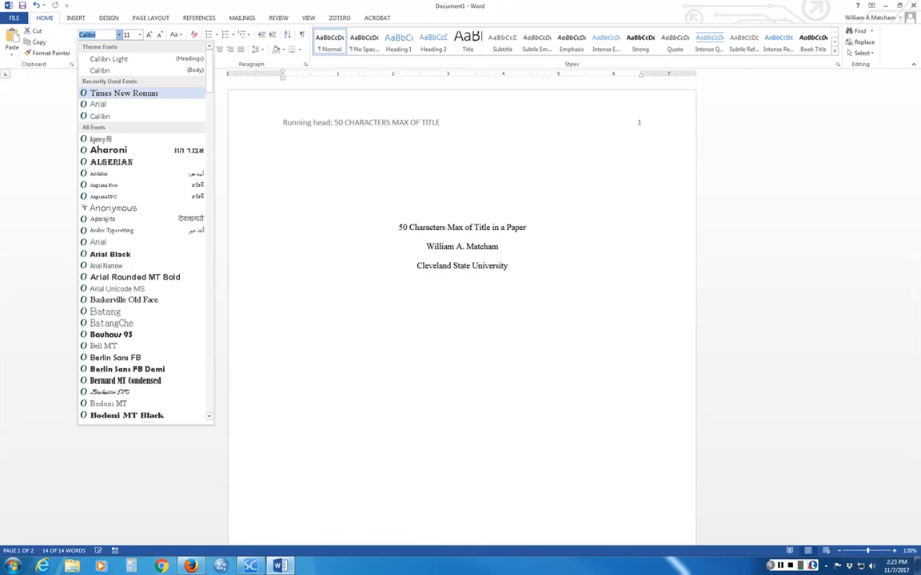
pyautogui.click(119, 92)
pyautogui.click(139, 34)
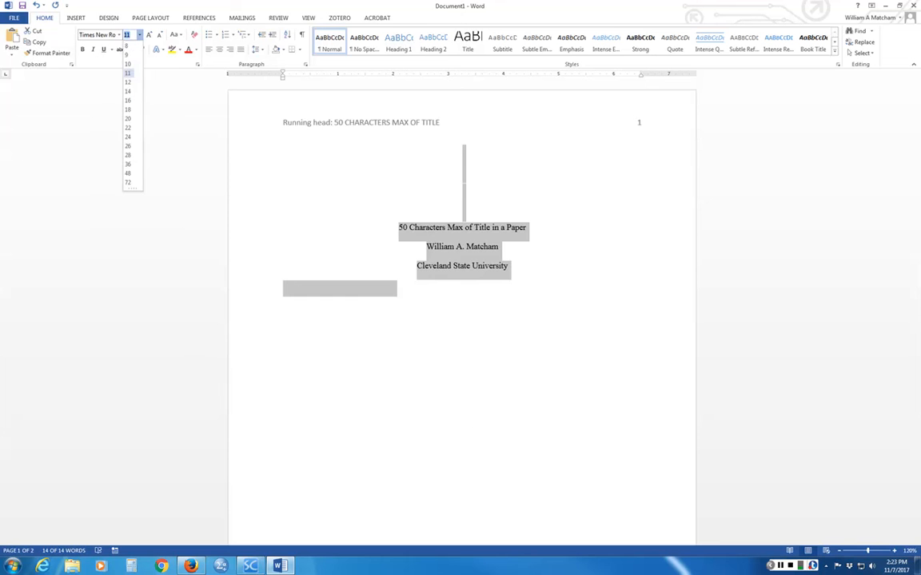
pyautogui.click(127, 82)
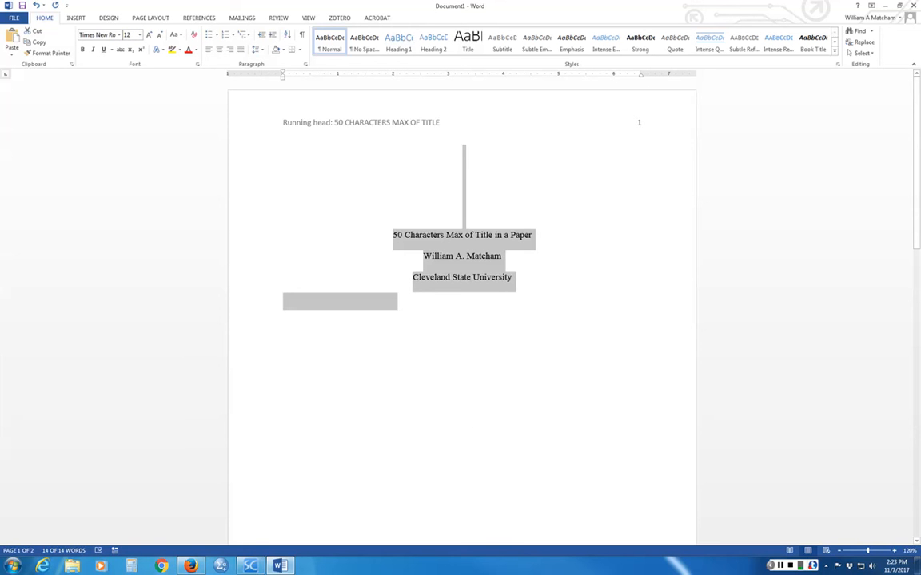
pyautogui.click(362, 183)
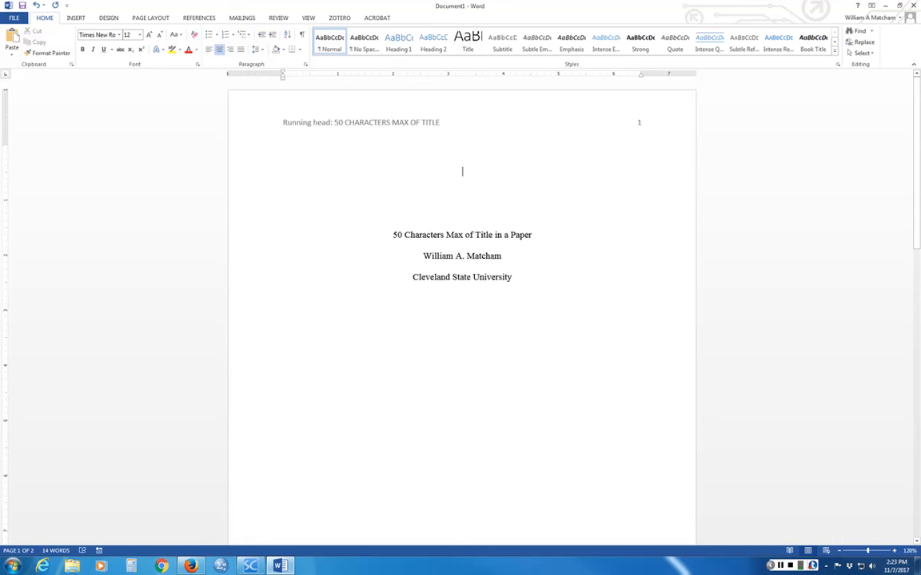
pyautogui.doubleClick(361, 121)
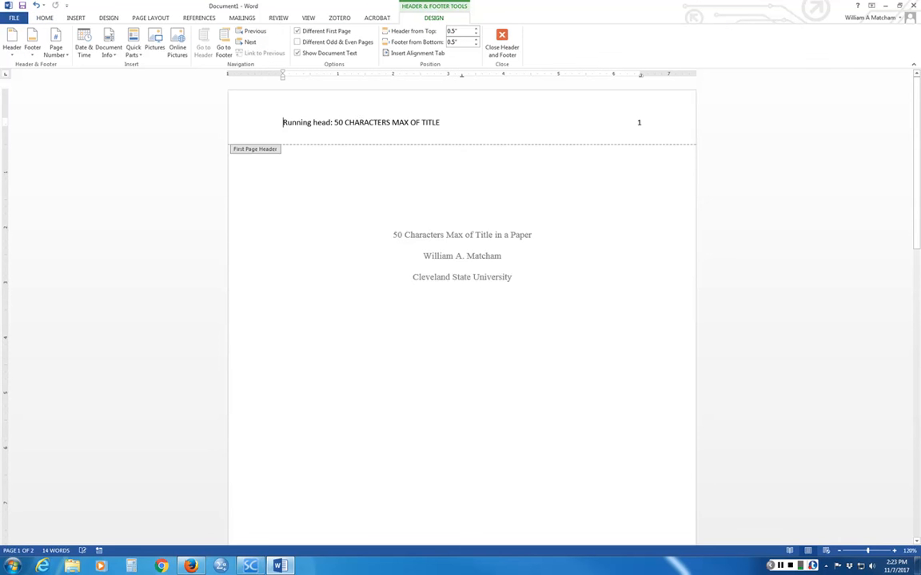
# - Format the whole header text in Times New Roman 12 pt and close the header
pyautogui.click(45, 17)
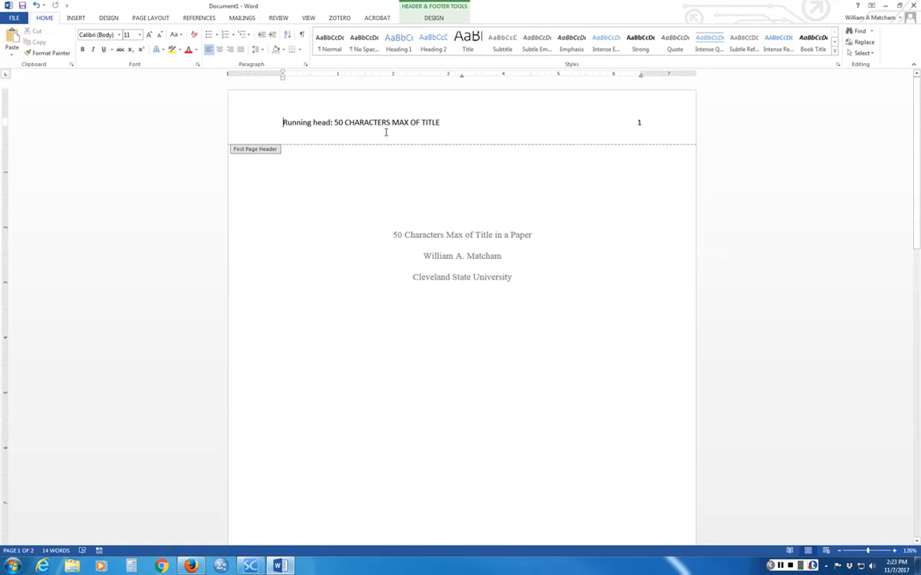
pyautogui.hotkey('ctrl', 'a')
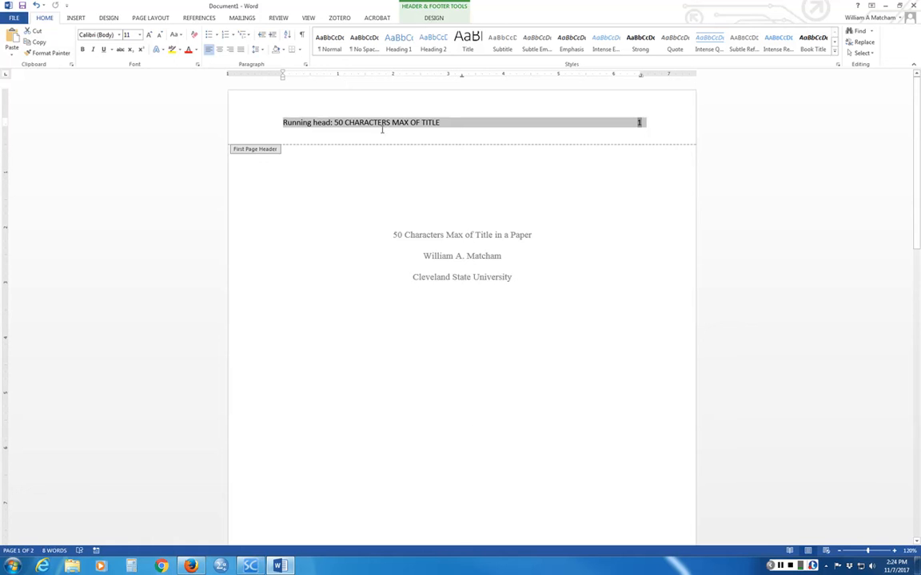
pyautogui.click(118, 34)
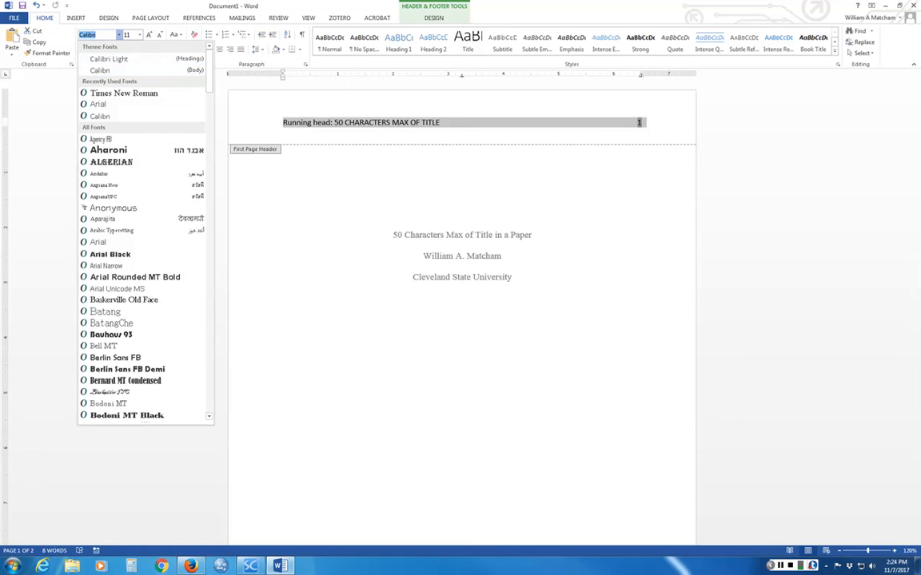
pyautogui.click(124, 93)
pyautogui.click(139, 34)
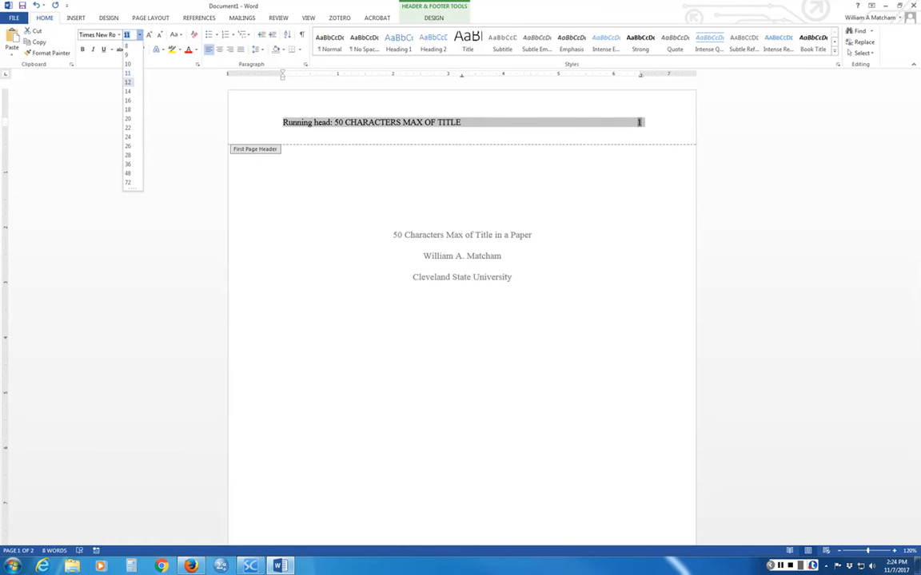
pyautogui.click(126, 86)
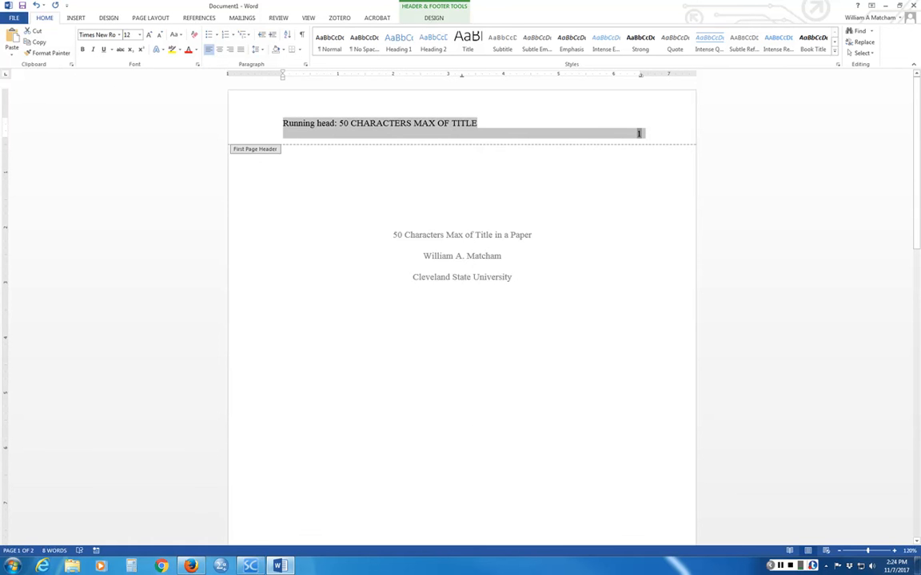
pyautogui.doubleClick(469, 313)
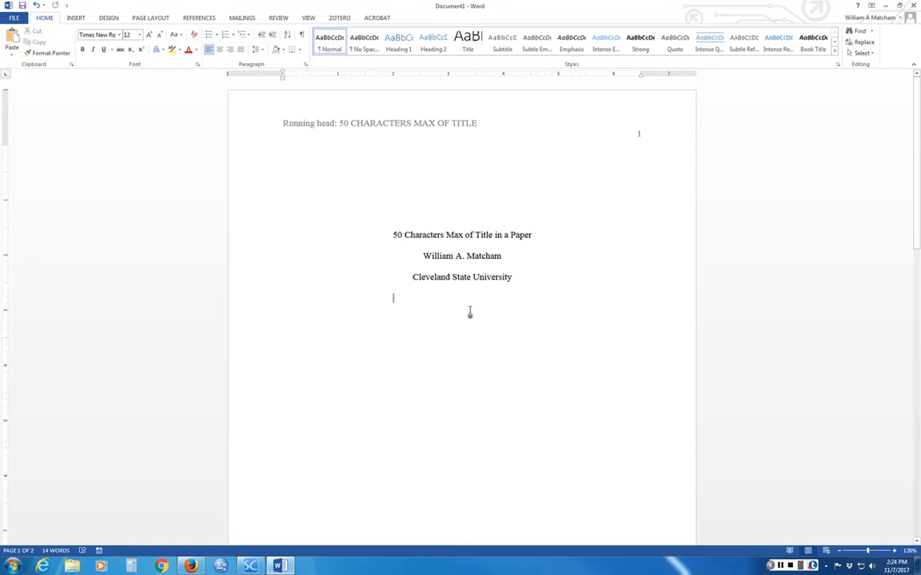
pyautogui.scroll(-1, 469, 312)
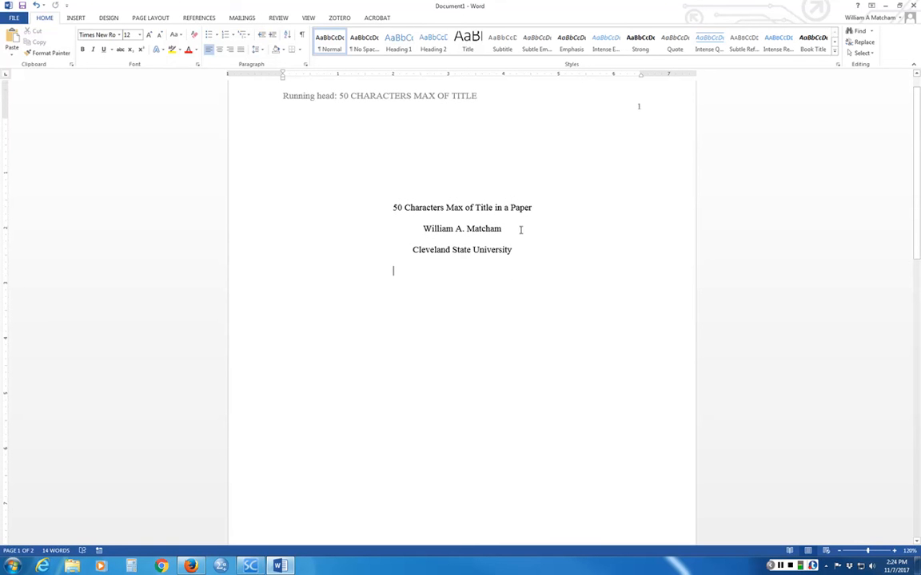
# - Copy the title '50 Characters Max of Title in a Paper' and paste it atop page 2
pyautogui.moveTo(534, 208); pyautogui.dragTo(394, 207)
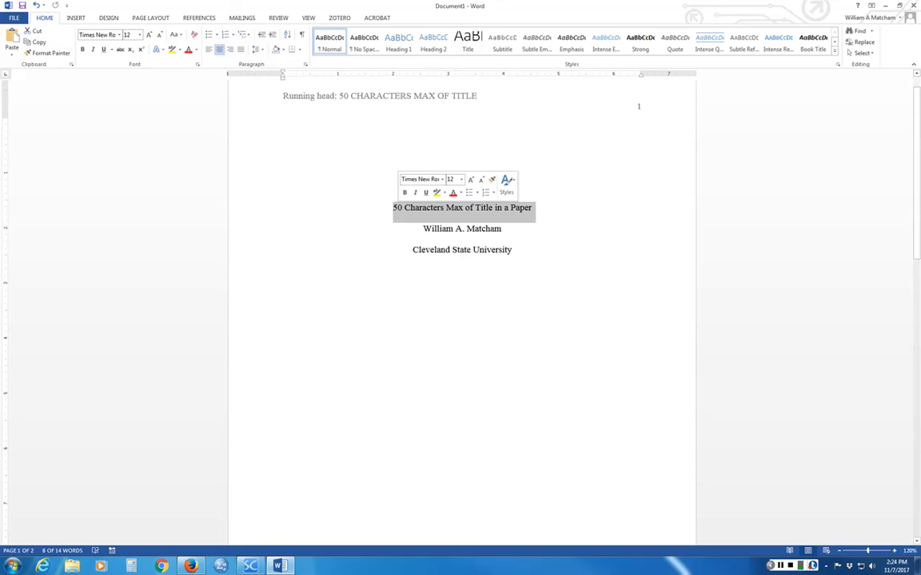
pyautogui.rightClick(421, 207)
pyautogui.click(439, 224)
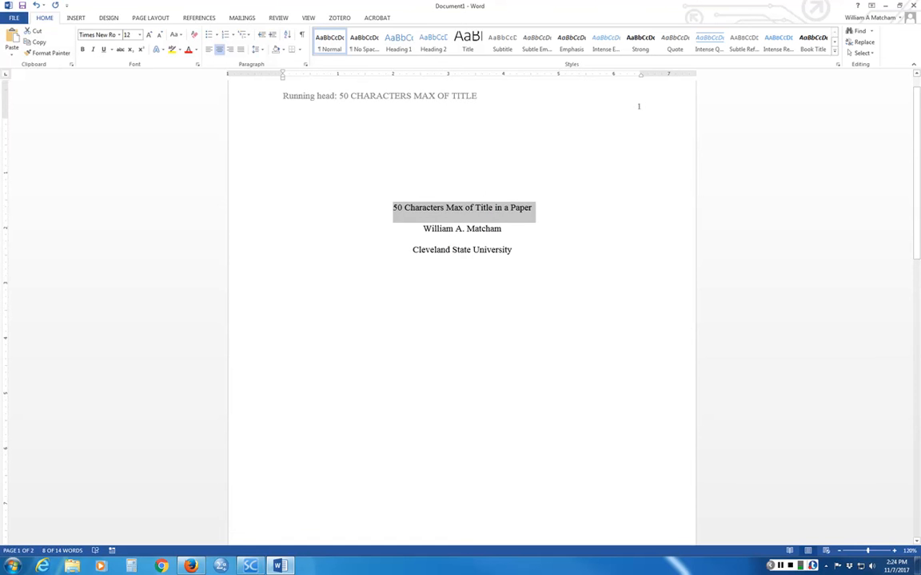
pyautogui.scroll(-8, 477, 277)
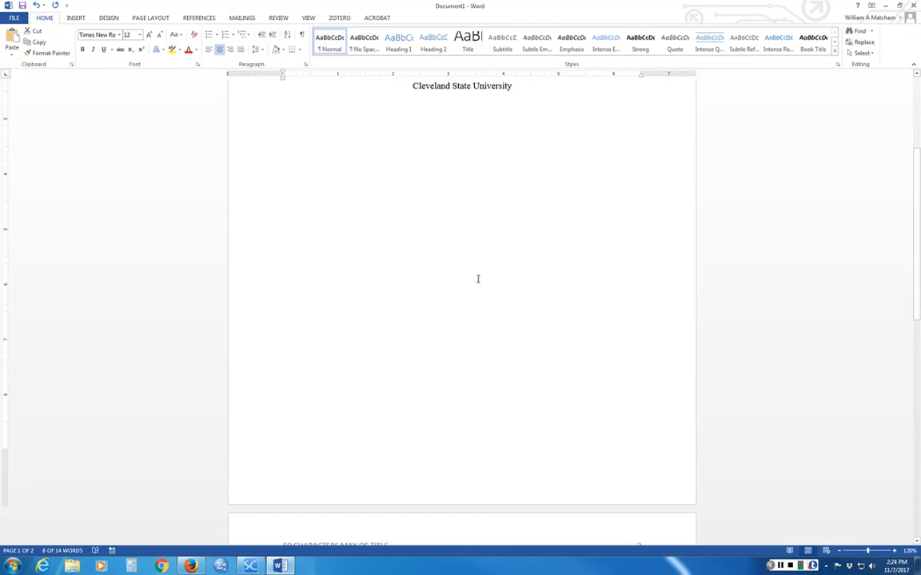
pyautogui.scroll(-3, 477, 278)
pyautogui.click(471, 305)
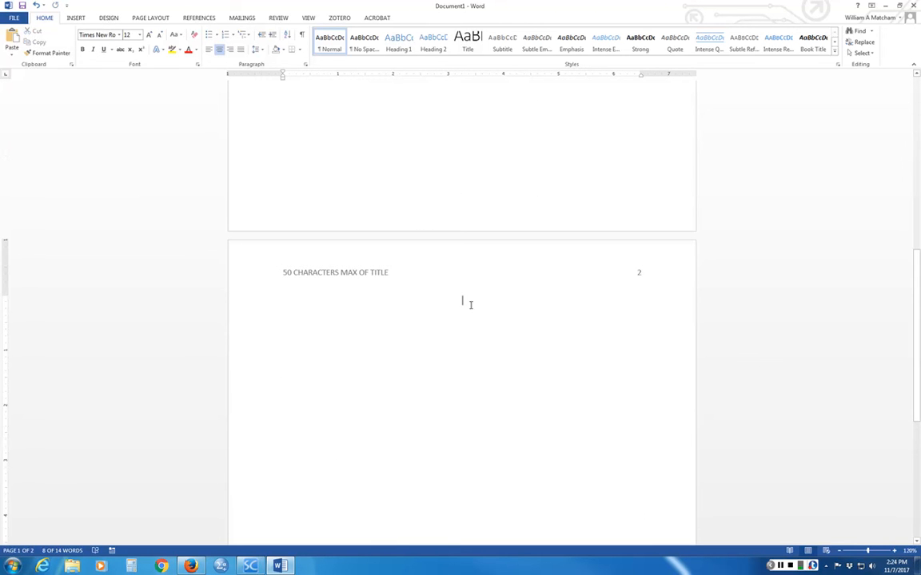
pyautogui.hotkey('ctrl', 'v')
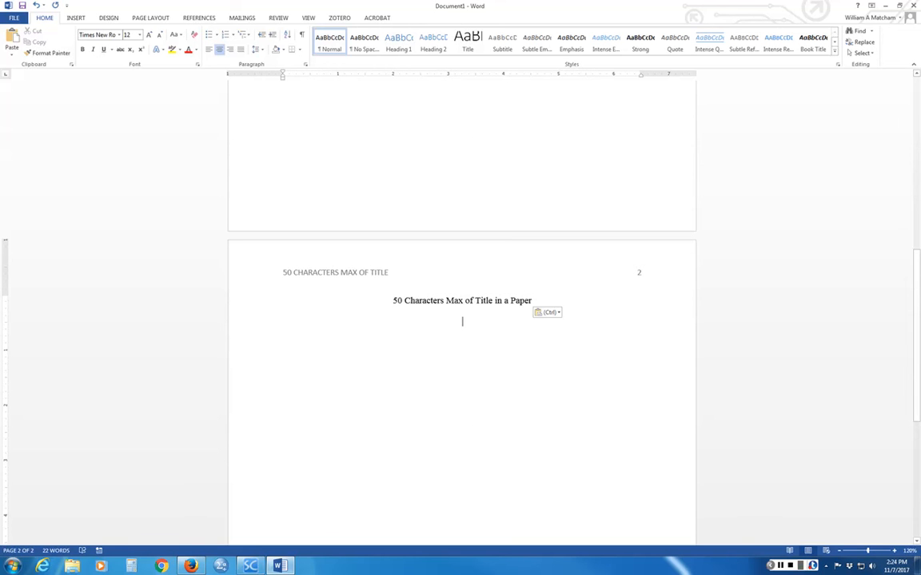
# - Type the left-aligned paragraph 'This is the first paragraph which is the introduction.' under the title
pyautogui.hotkey('ctrl', 'l')
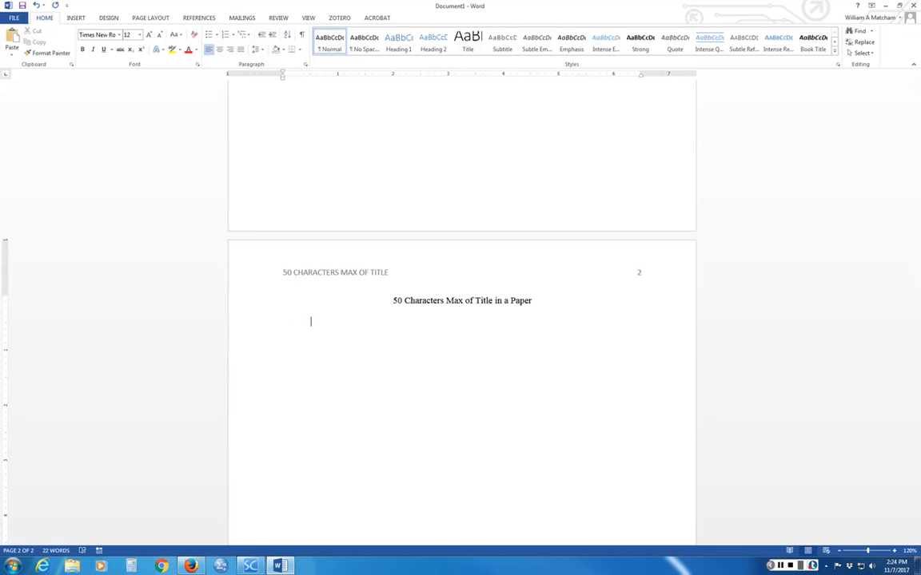
pyautogui.write('This is the first paragraph which si')
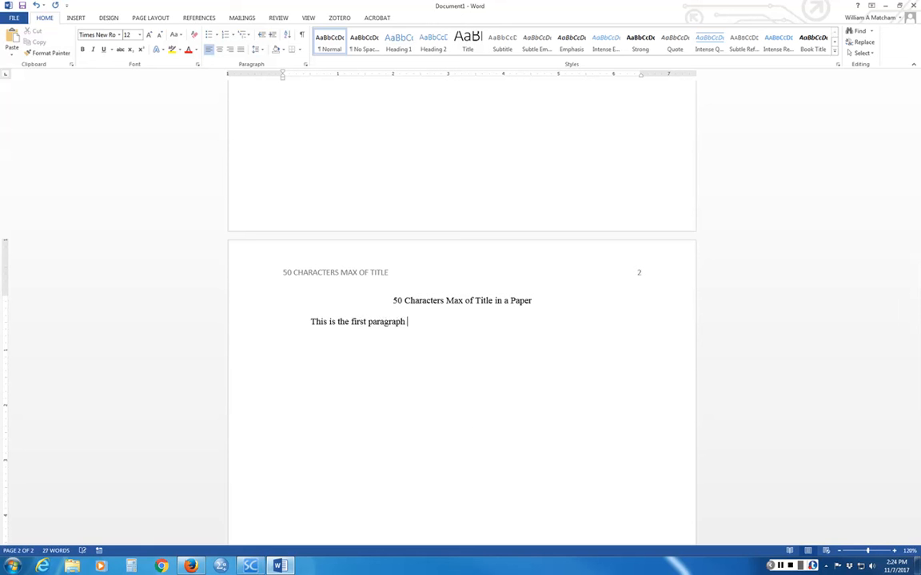
pyautogui.press('BackSpace')
pyautogui.press('BackSpace')
pyautogui.write('is the introduction.')
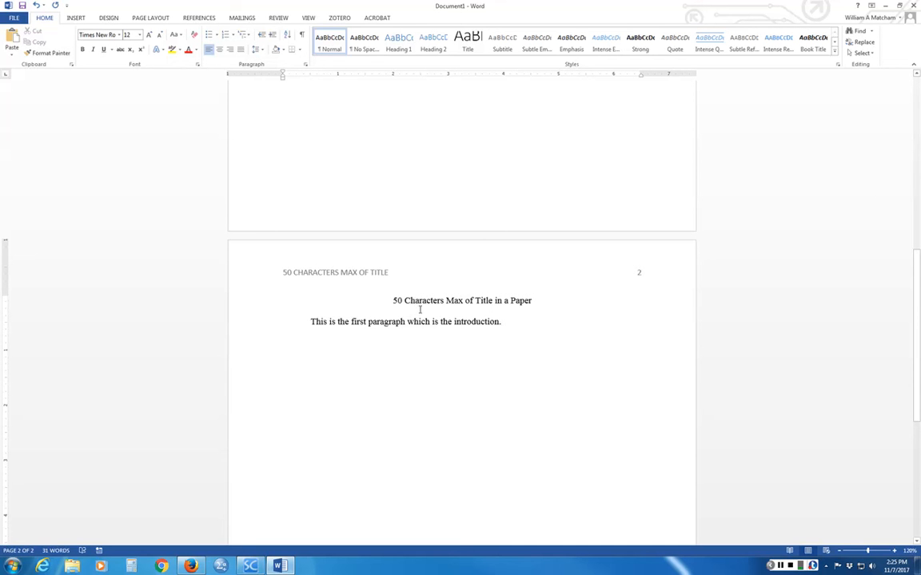
pyautogui.click(431, 300)
pyautogui.rightClick(430, 300)
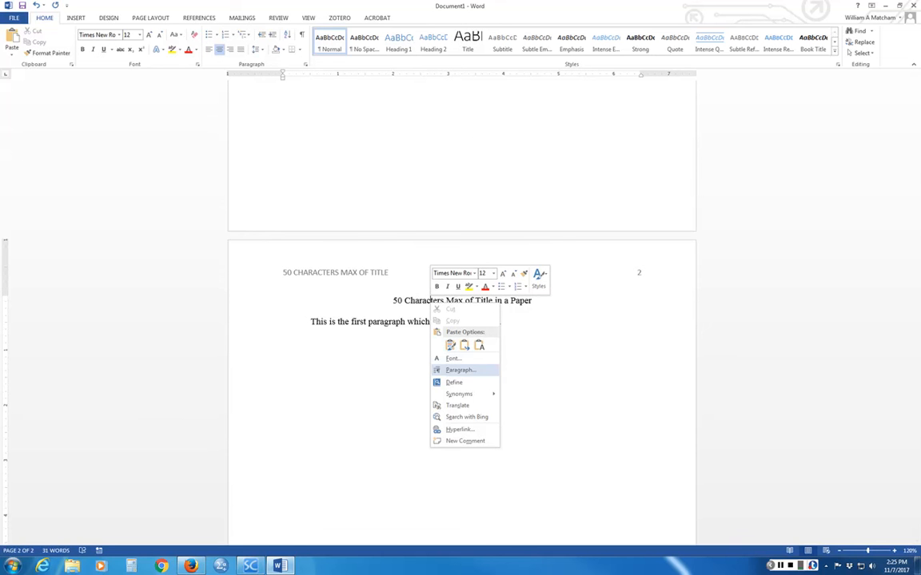
pyautogui.click(460, 370)
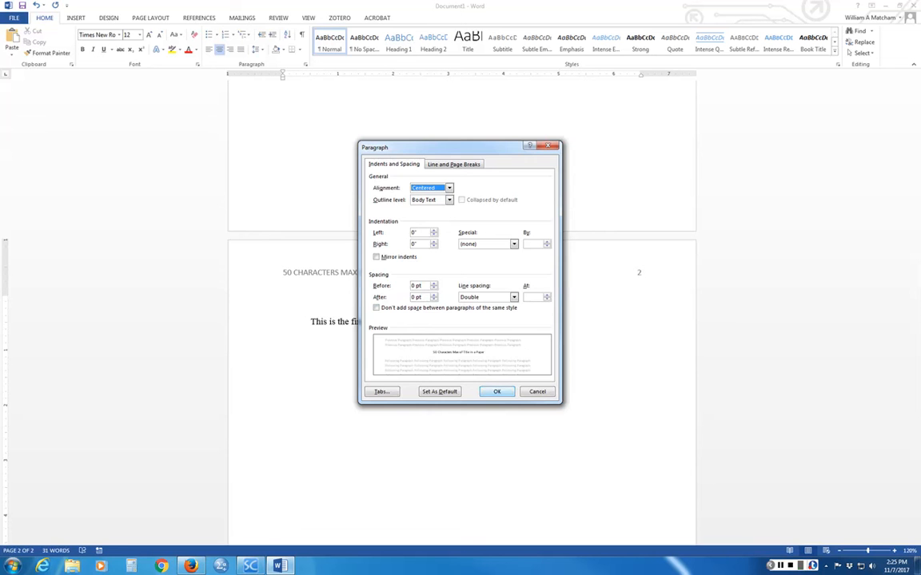
pyautogui.click(495, 392)
pyautogui.rightClick(489, 302)
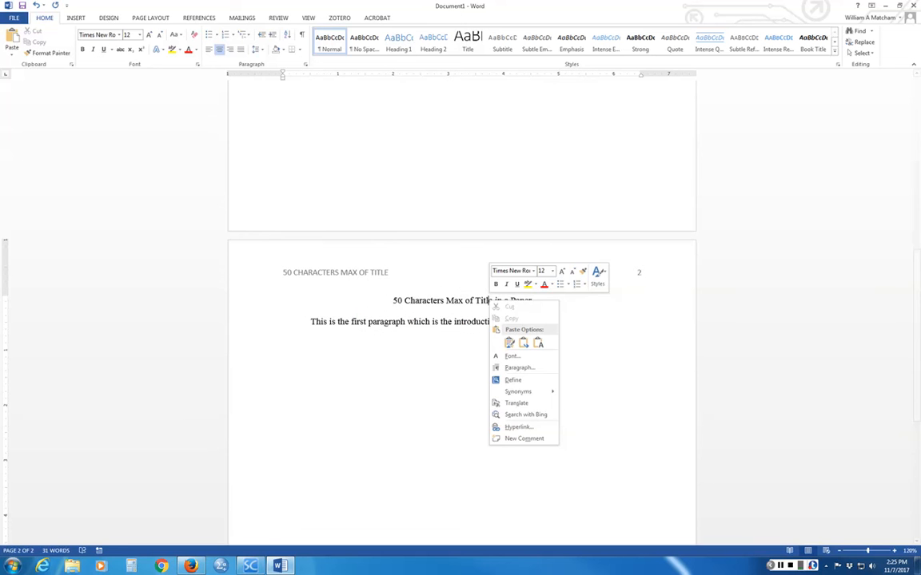
pyautogui.click(519, 367)
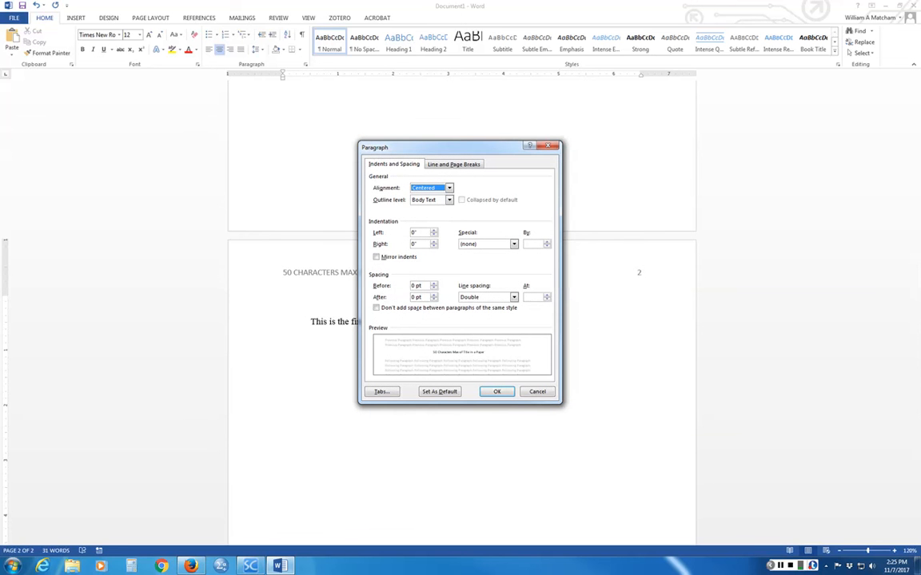
pyautogui.click(434, 296)
pyautogui.click(434, 296)
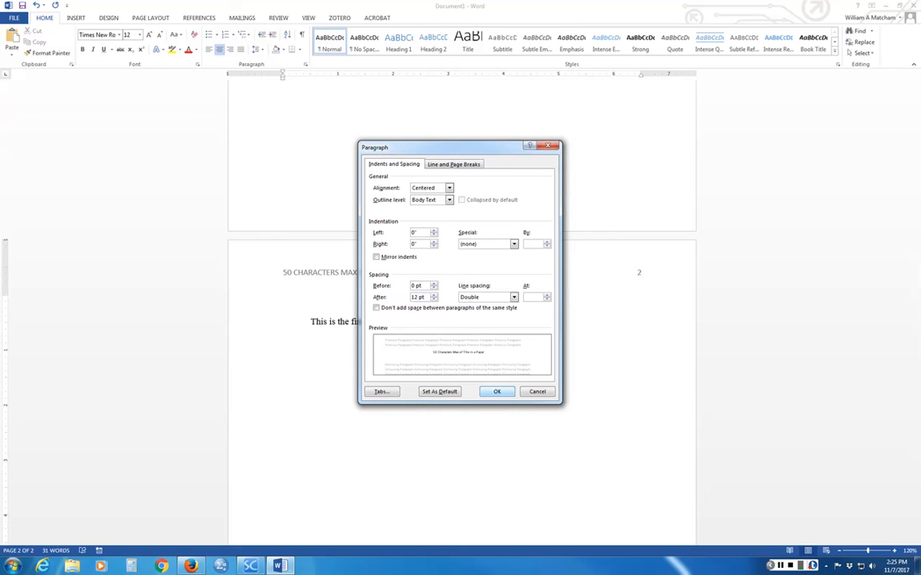
pyautogui.click(495, 390)
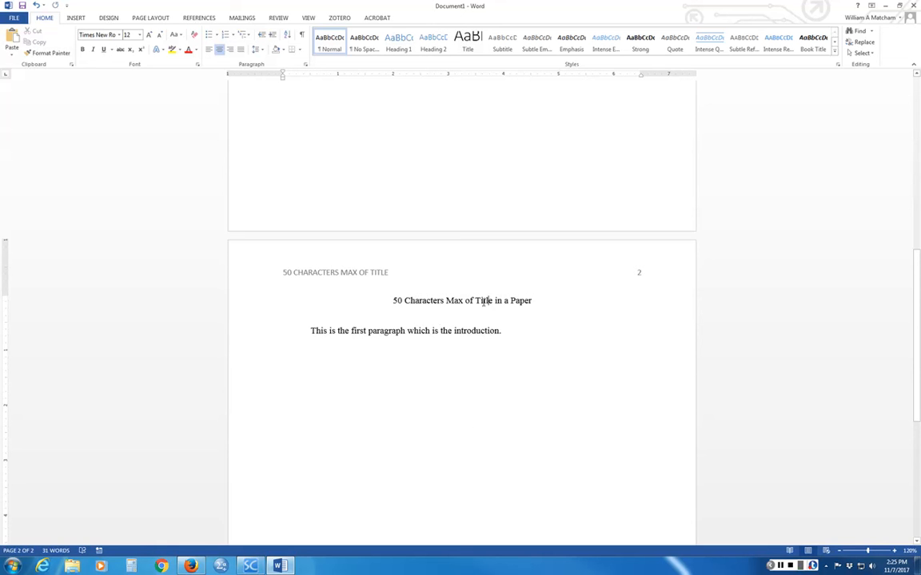
pyautogui.rightClick(489, 301)
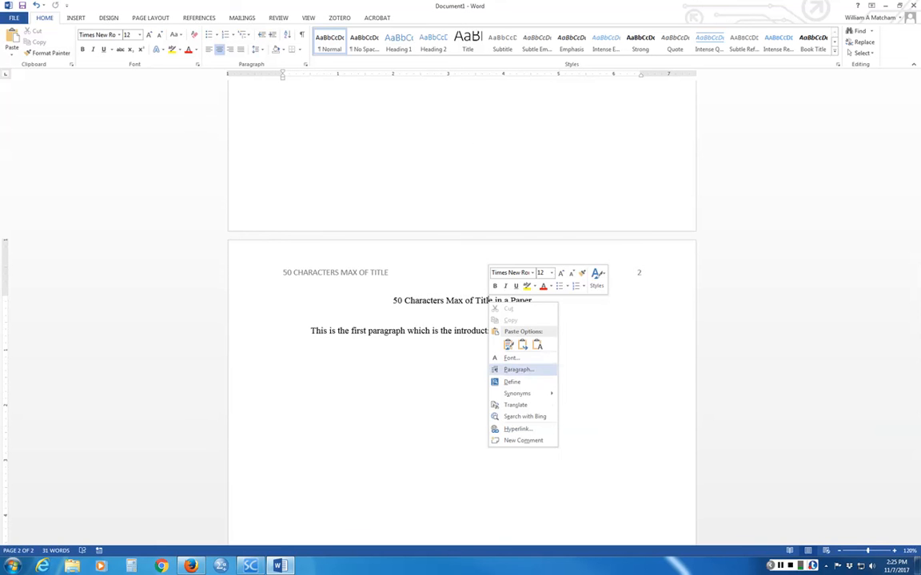
pyautogui.click(518, 369)
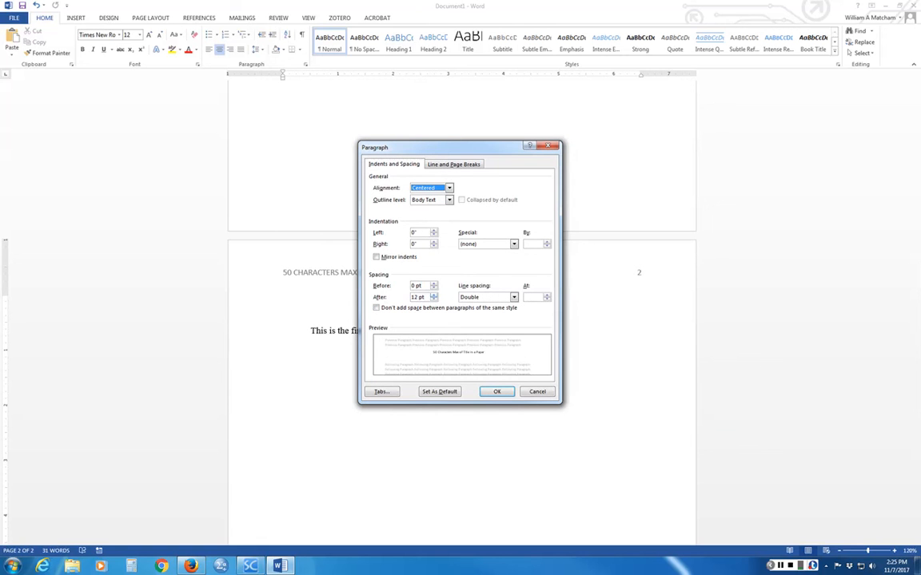
pyautogui.click(434, 299)
pyautogui.click(434, 300)
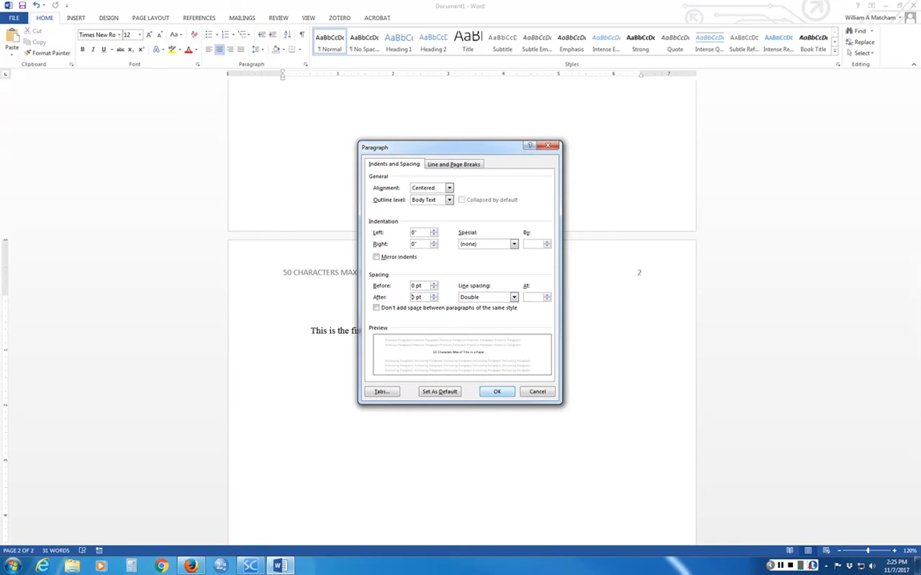
pyautogui.click(497, 392)
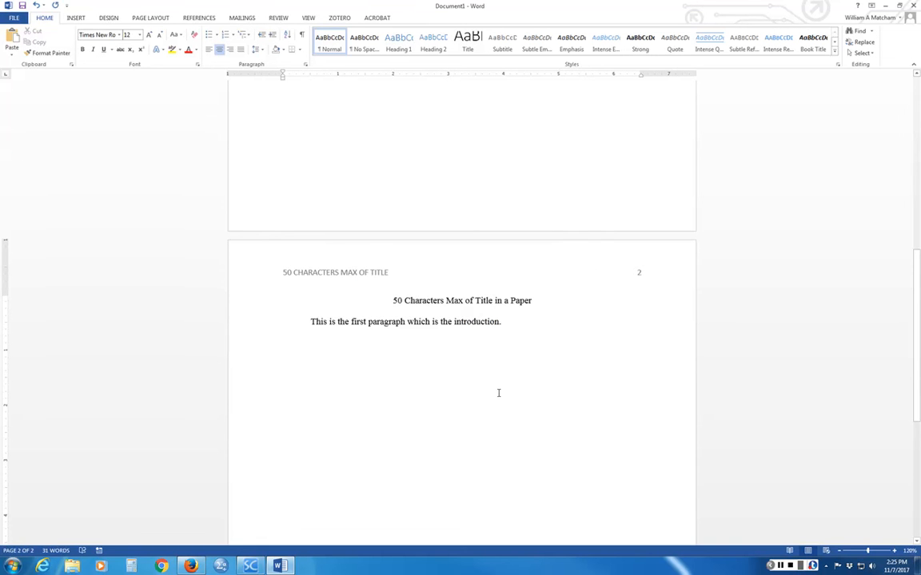